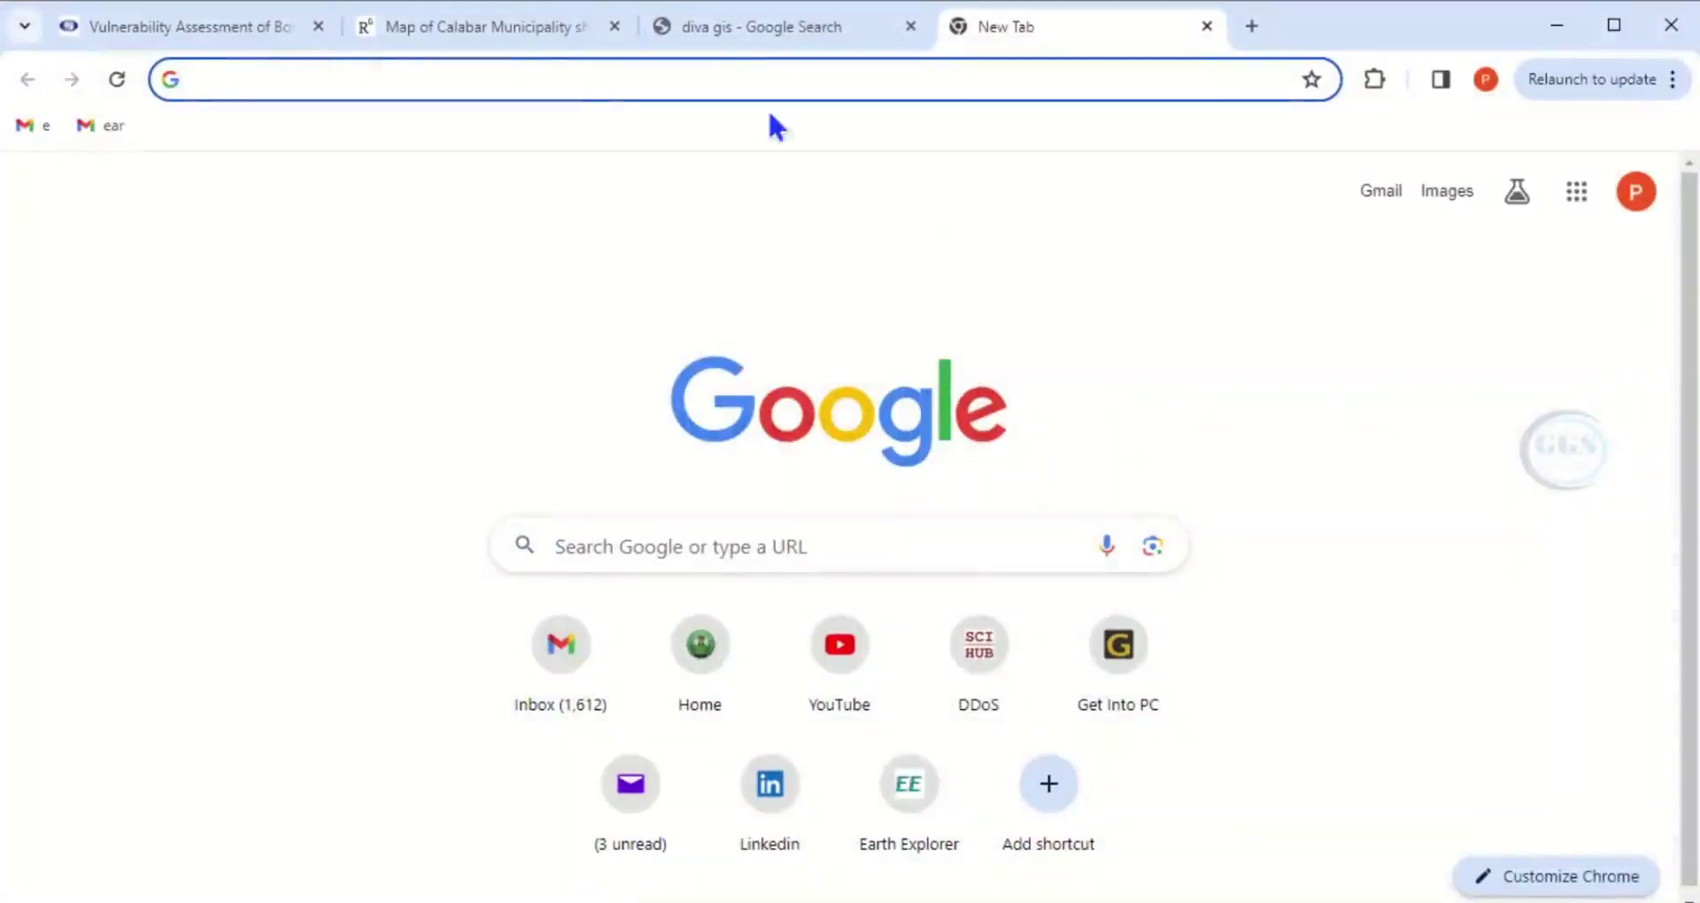
Step: Search Google for 'Diva GIS' from the Chrome address bar
{"action": "left_click", "coordinate": [402, 85]}
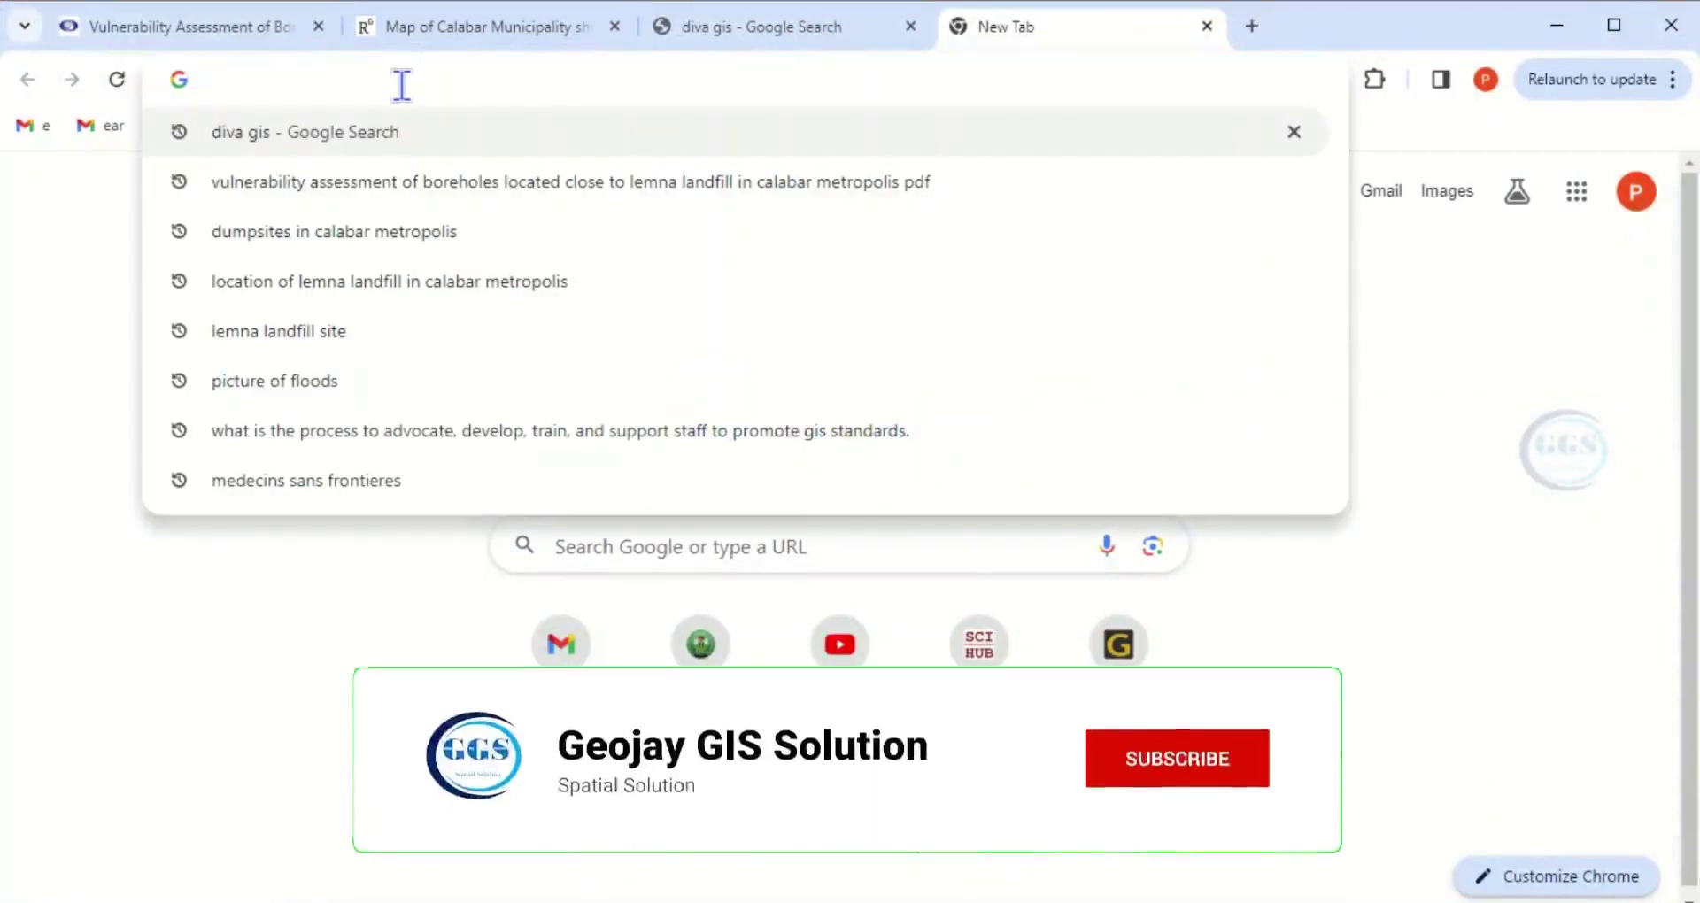
{"action": "type", "text": "Diva "}
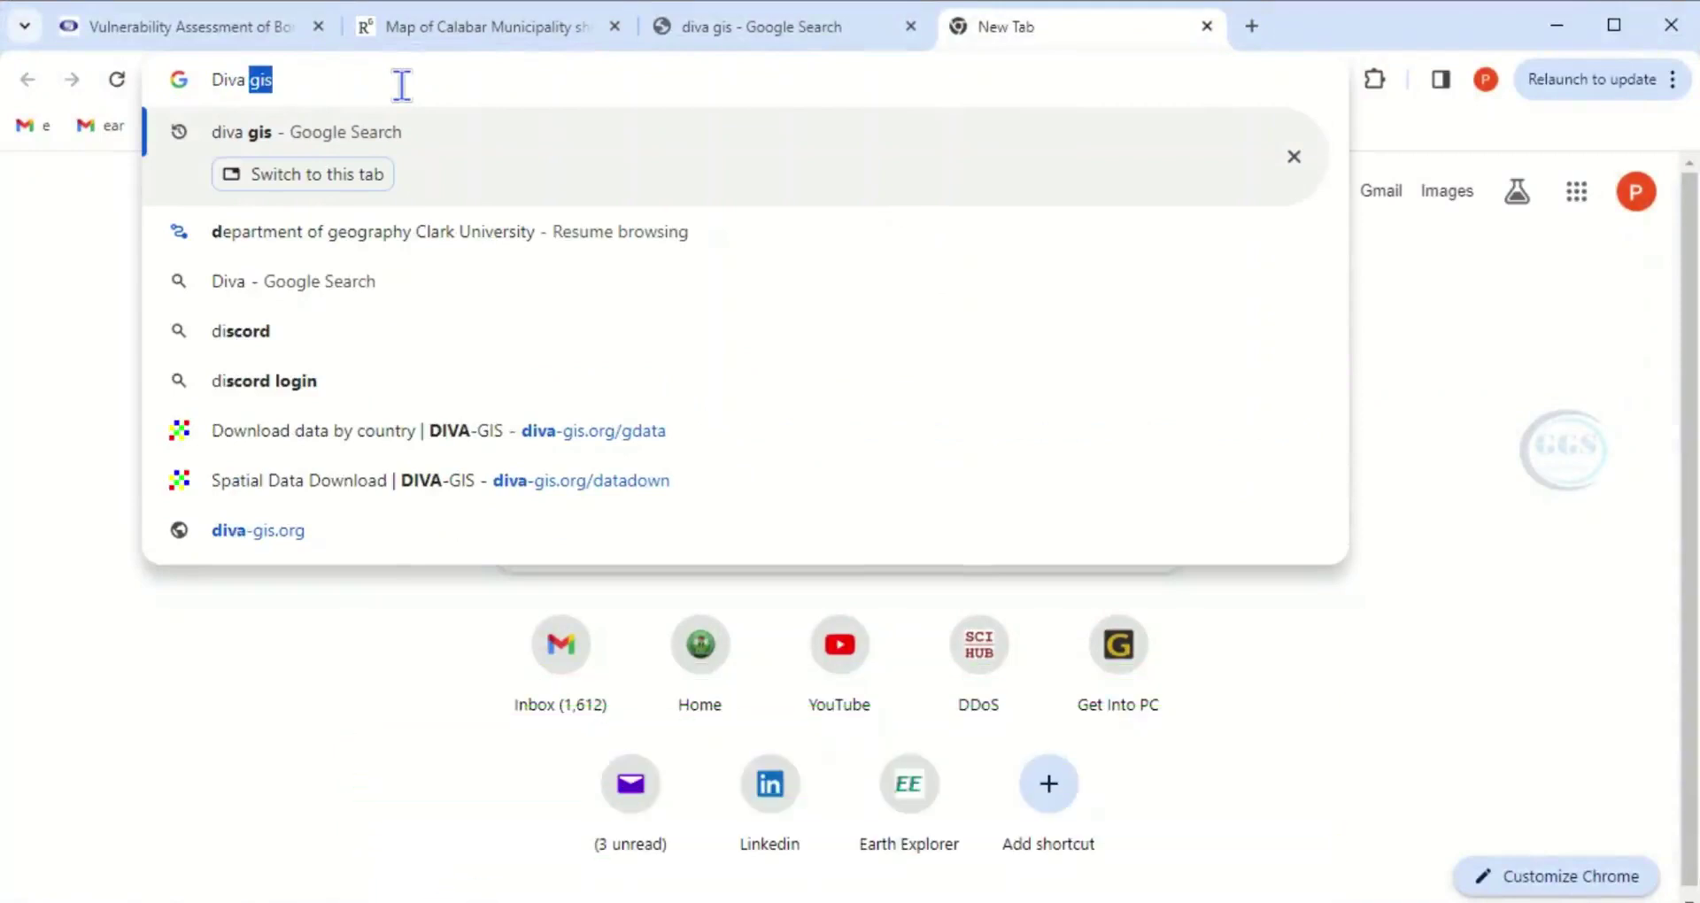
{"action": "type", "text": "GIS"}
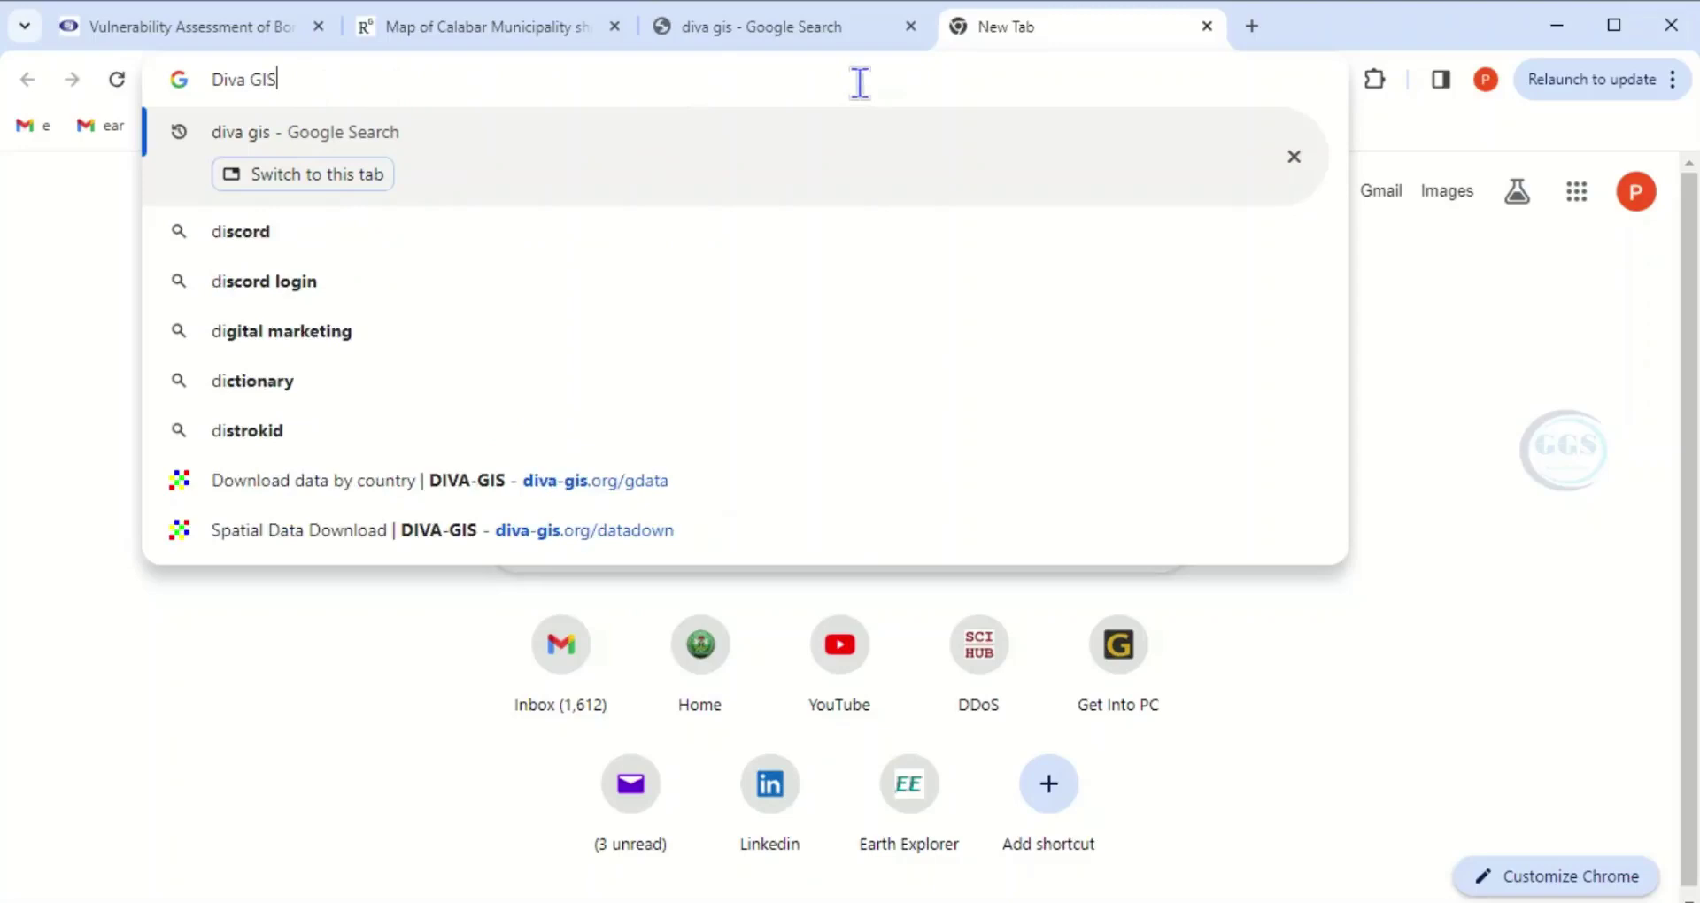
{"action": "key", "text": "Return"}
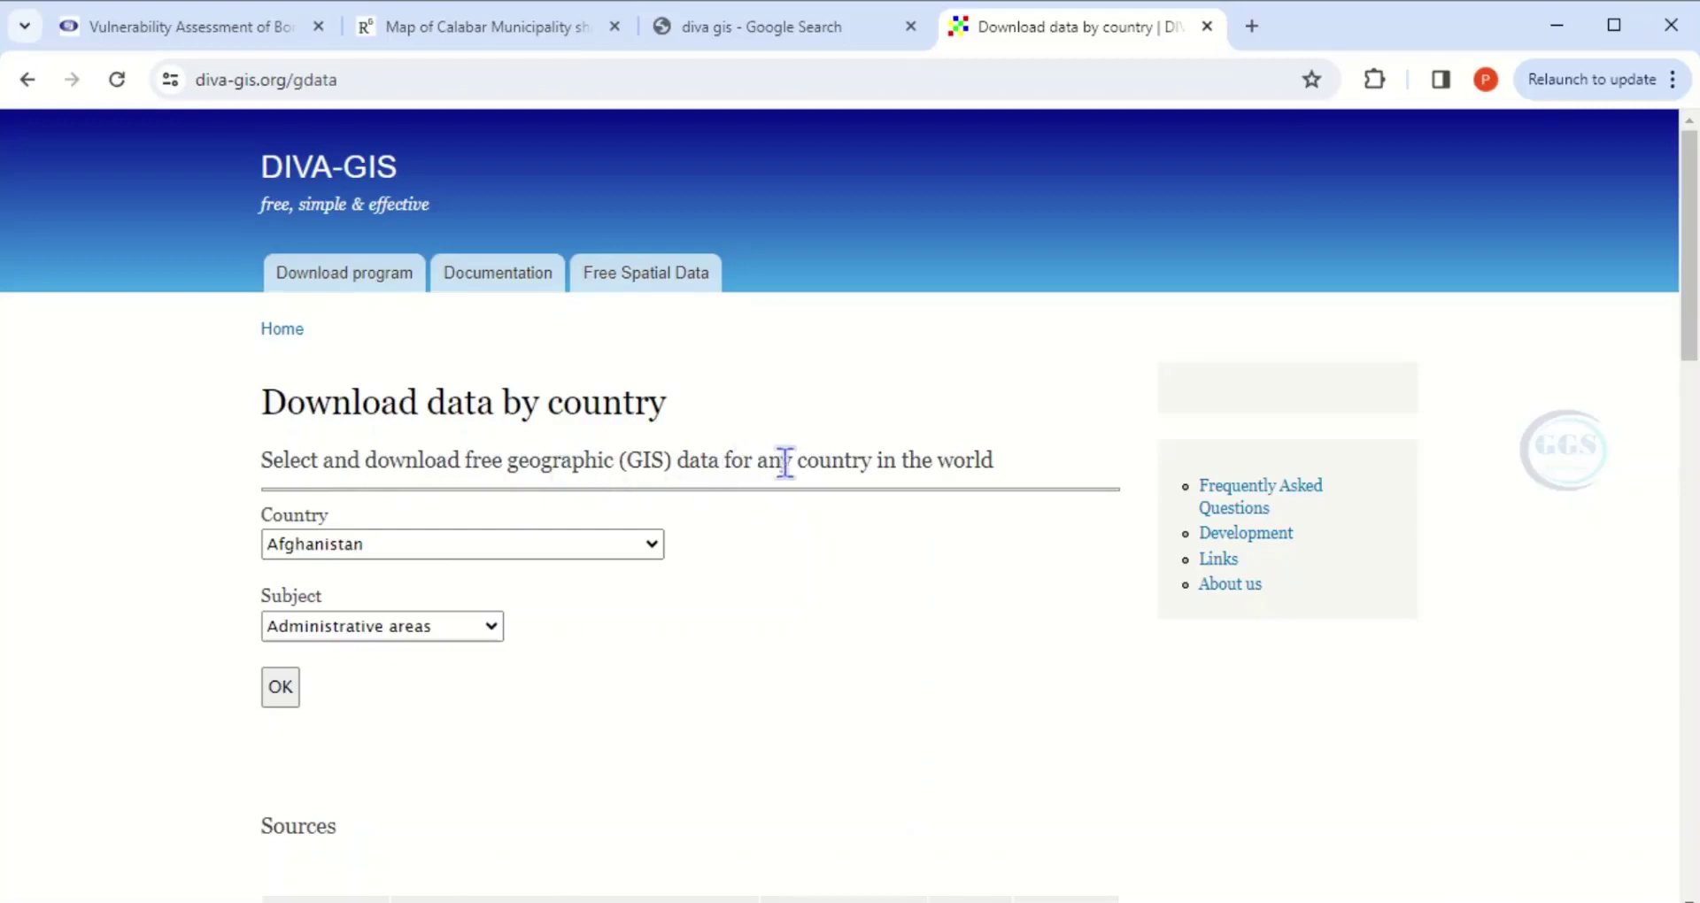
Step: Choose Cameroon from the Country list on the DIVA-GIS download page
{"action": "left_click", "coordinate": [650, 542]}
{"action": "scroll", "coordinate": [390, 434], "scroll_direction": "down", "scroll_amount": 14}
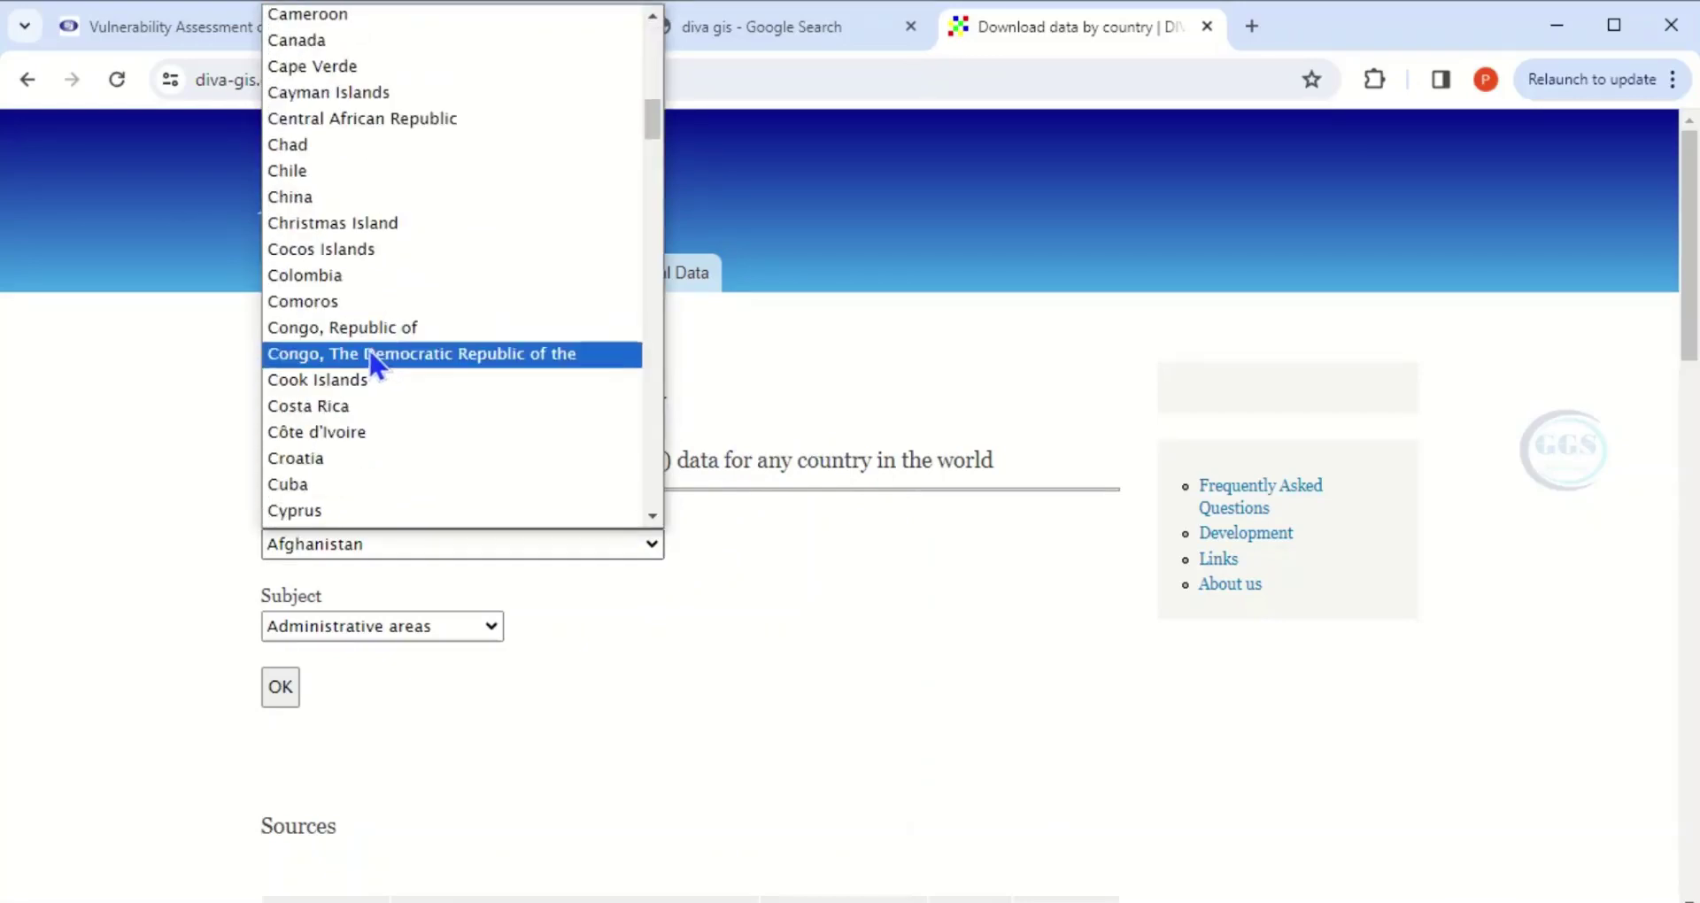
{"action": "scroll", "coordinate": [372, 363], "scroll_direction": "up", "scroll_amount": 3}
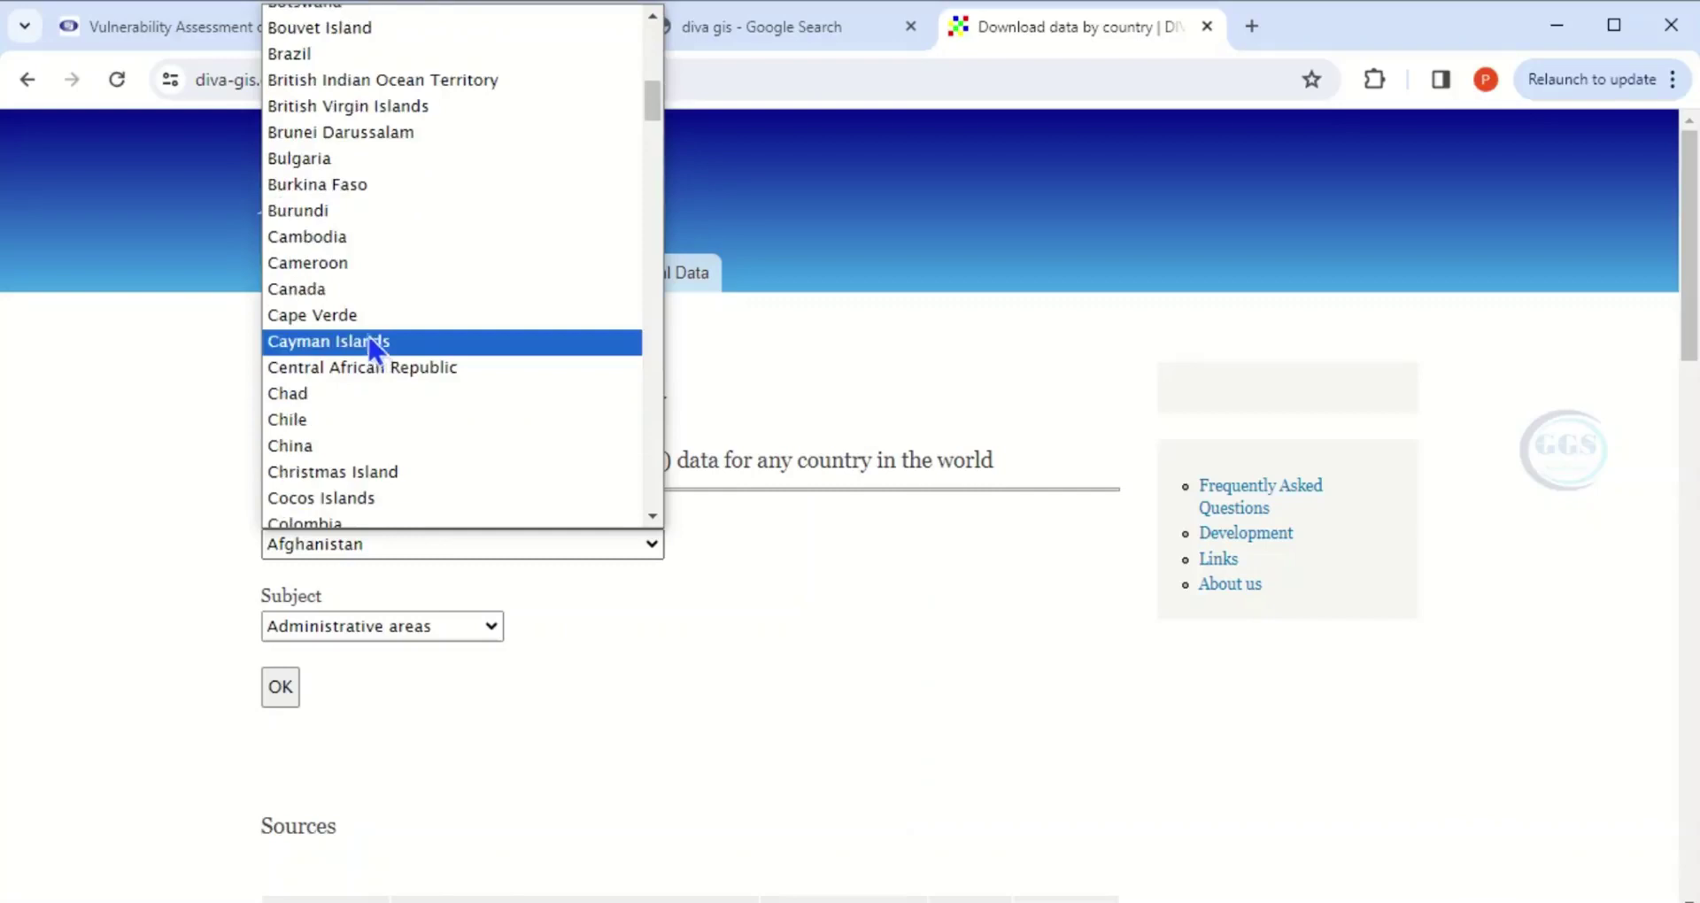
{"action": "left_click", "coordinate": [330, 266]}
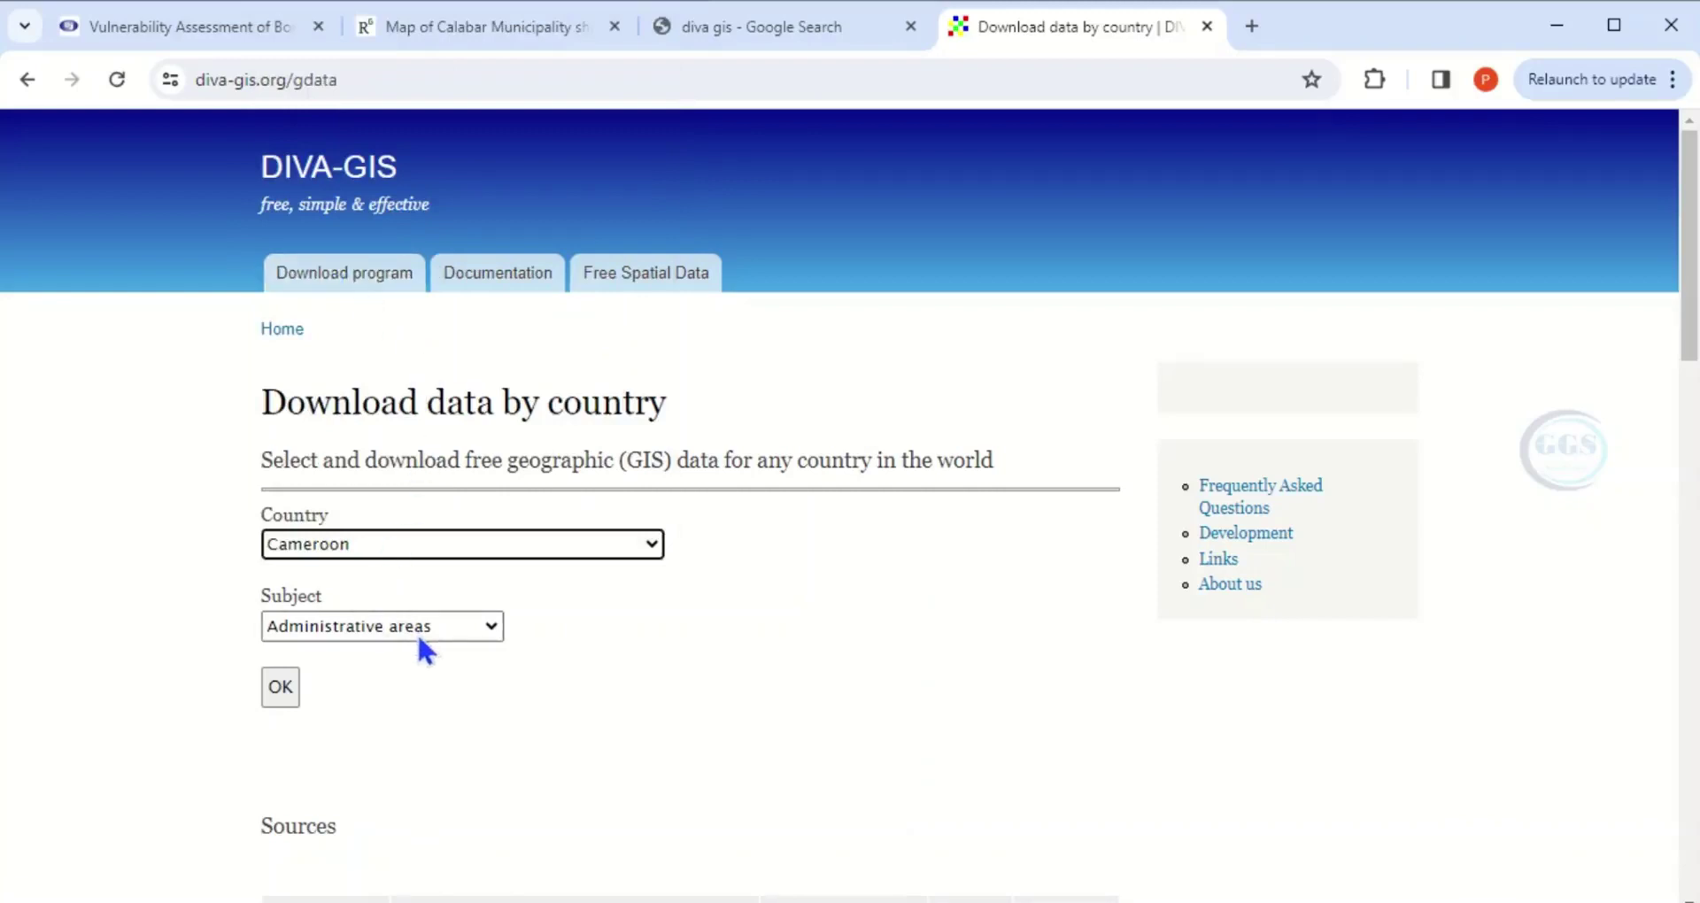
{"action": "left_click", "coordinate": [490, 628]}
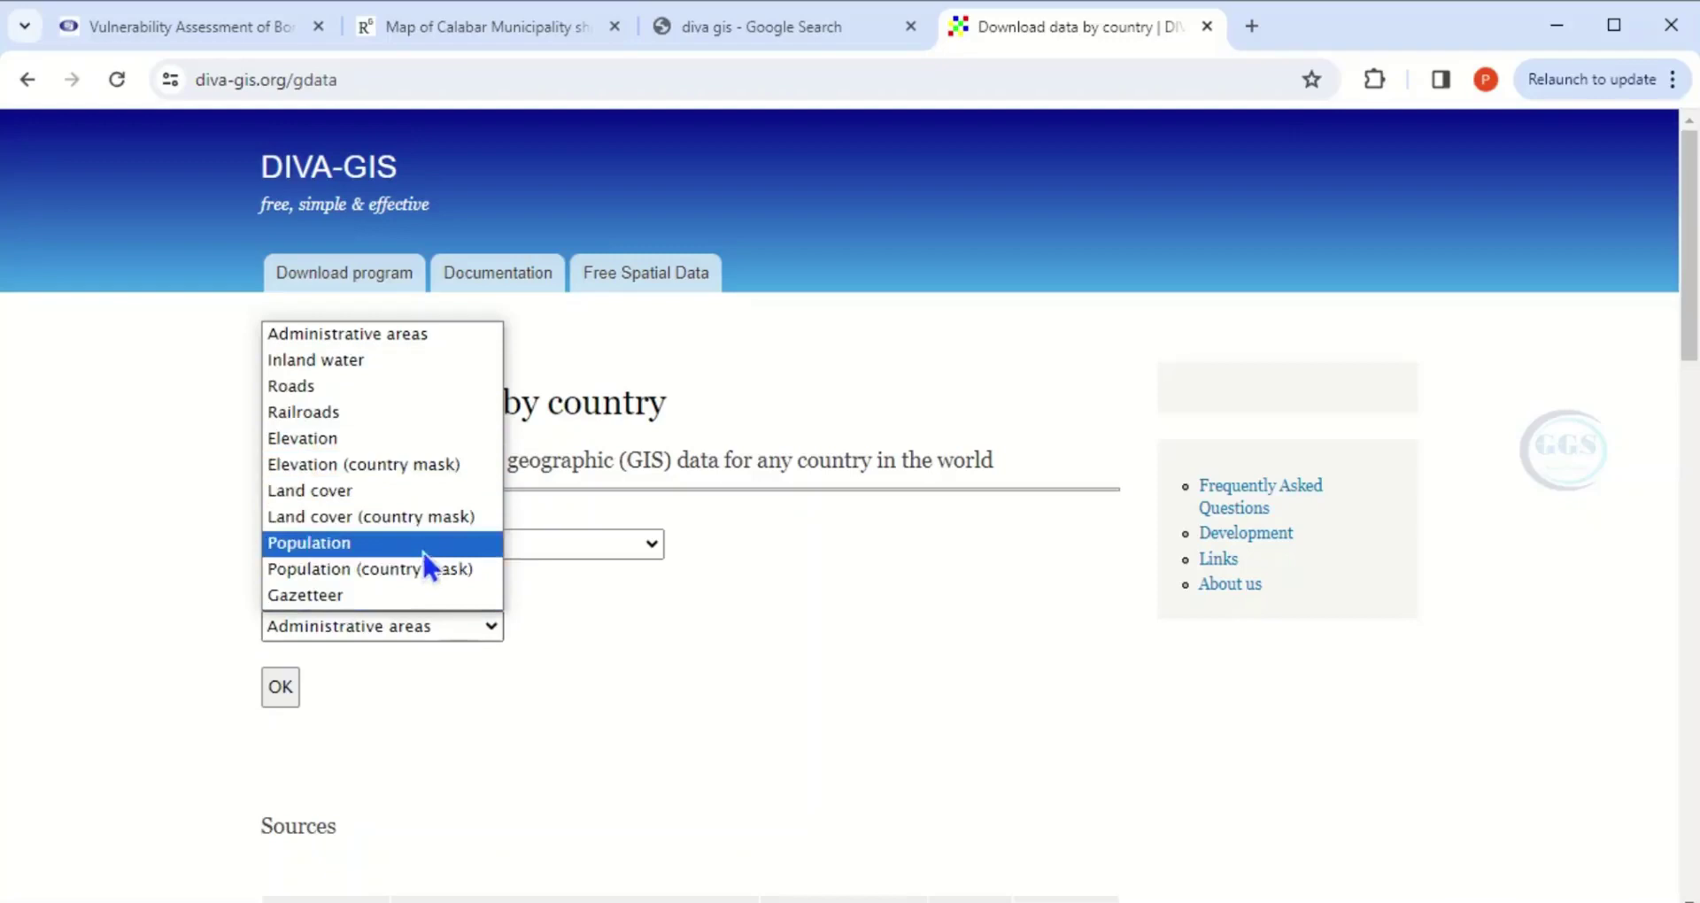
{"action": "left_click", "coordinate": [461, 674]}
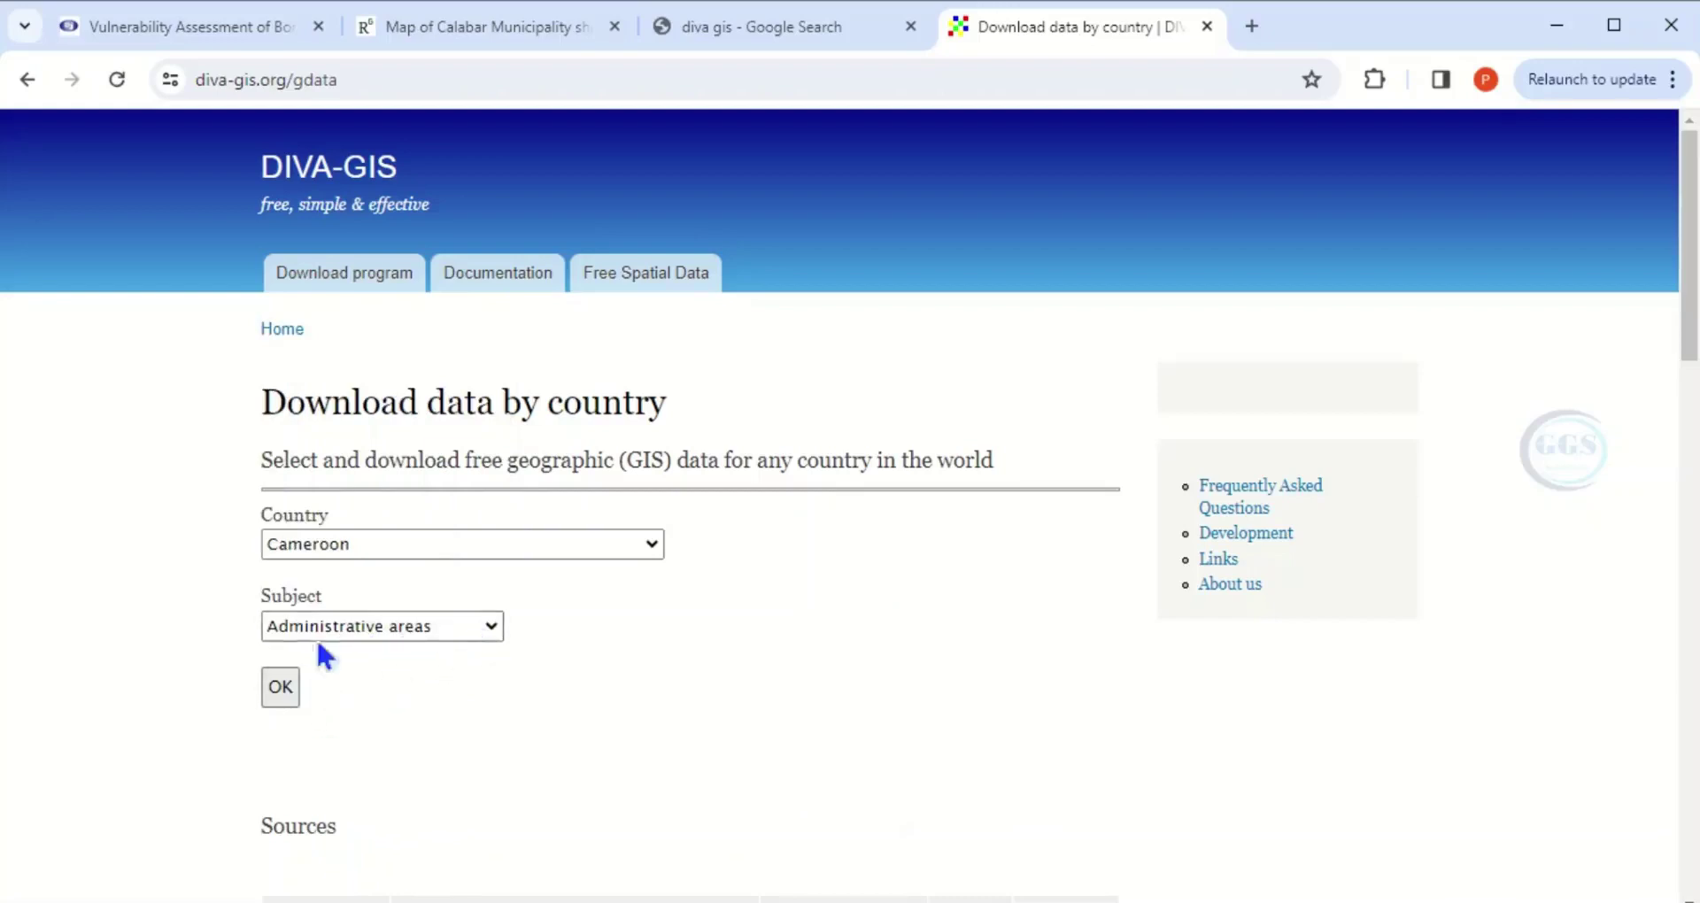
Step: Request the Cameroon administrative areas data and download CMR_adm.zip
{"action": "left_click", "coordinate": [284, 691]}
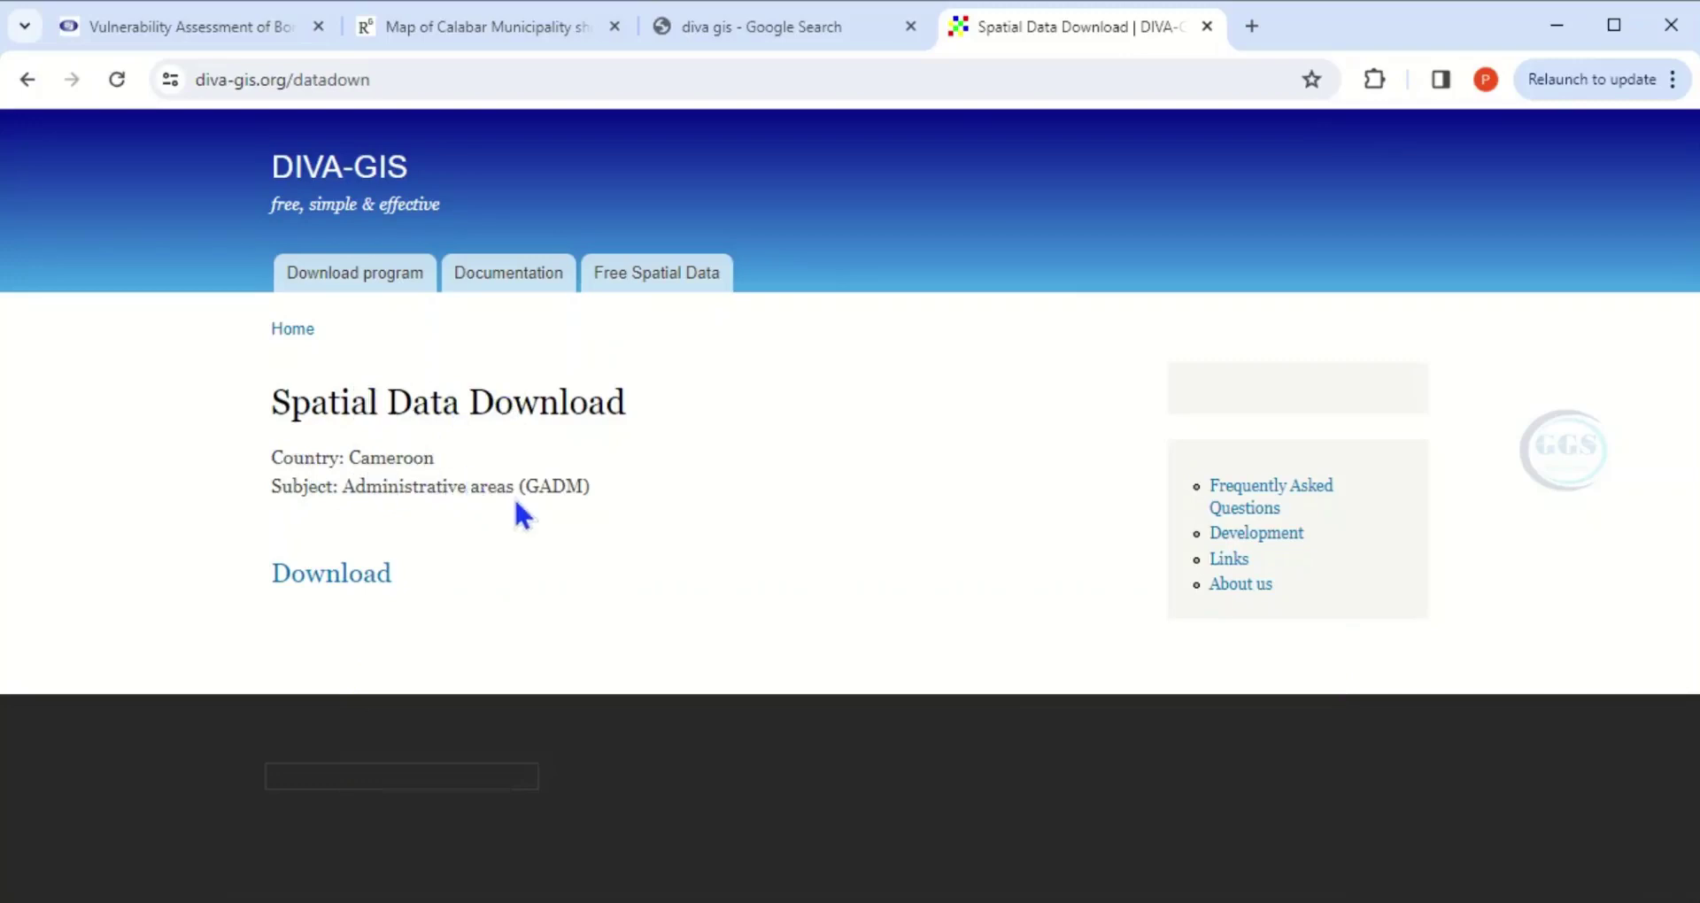
{"action": "left_click", "coordinate": [341, 589]}
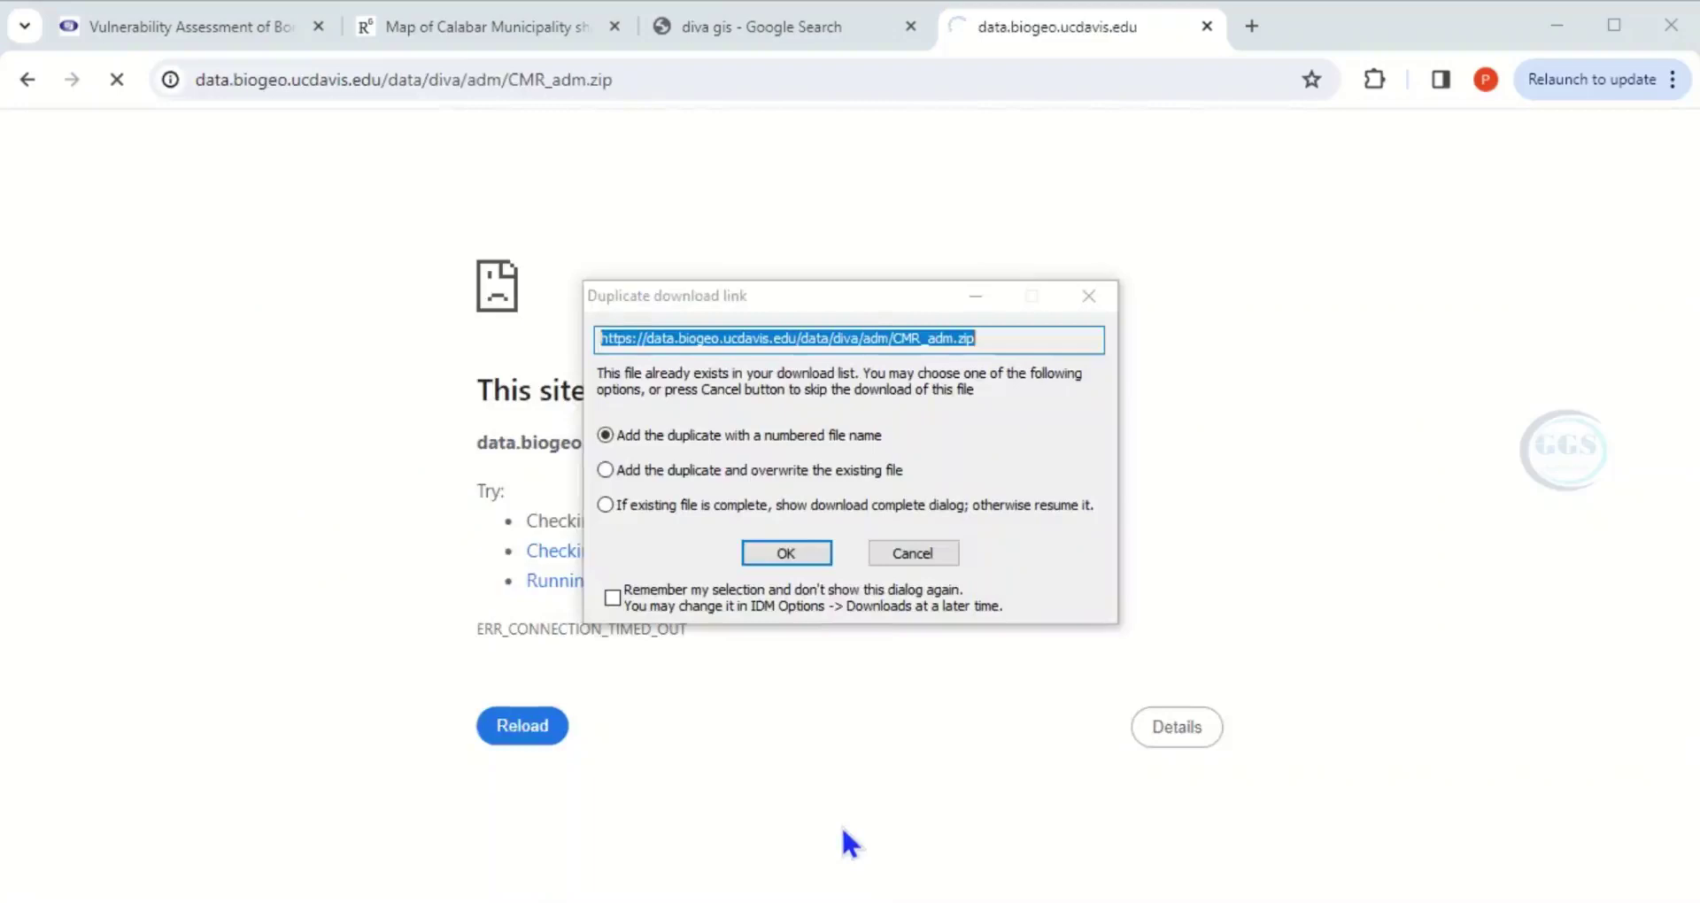
Step: Accept the duplicate link, start downloading CMR_adm.zip, and dismiss the repeated prompt
{"action": "left_click", "coordinate": [787, 555]}
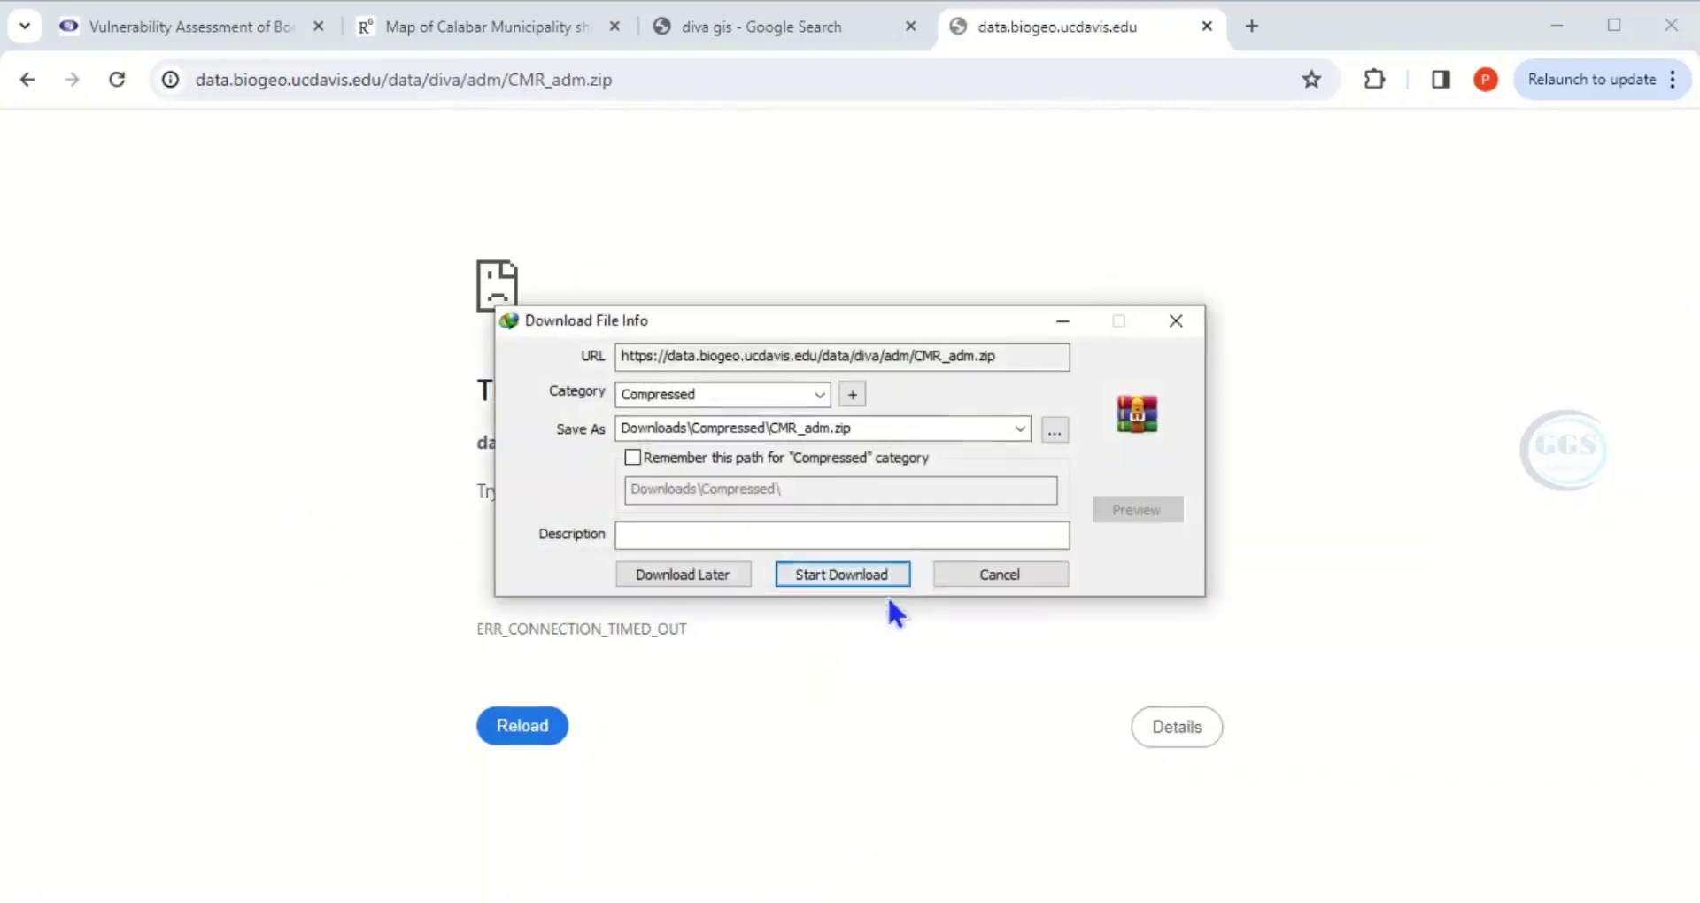
{"action": "left_click", "coordinate": [834, 574]}
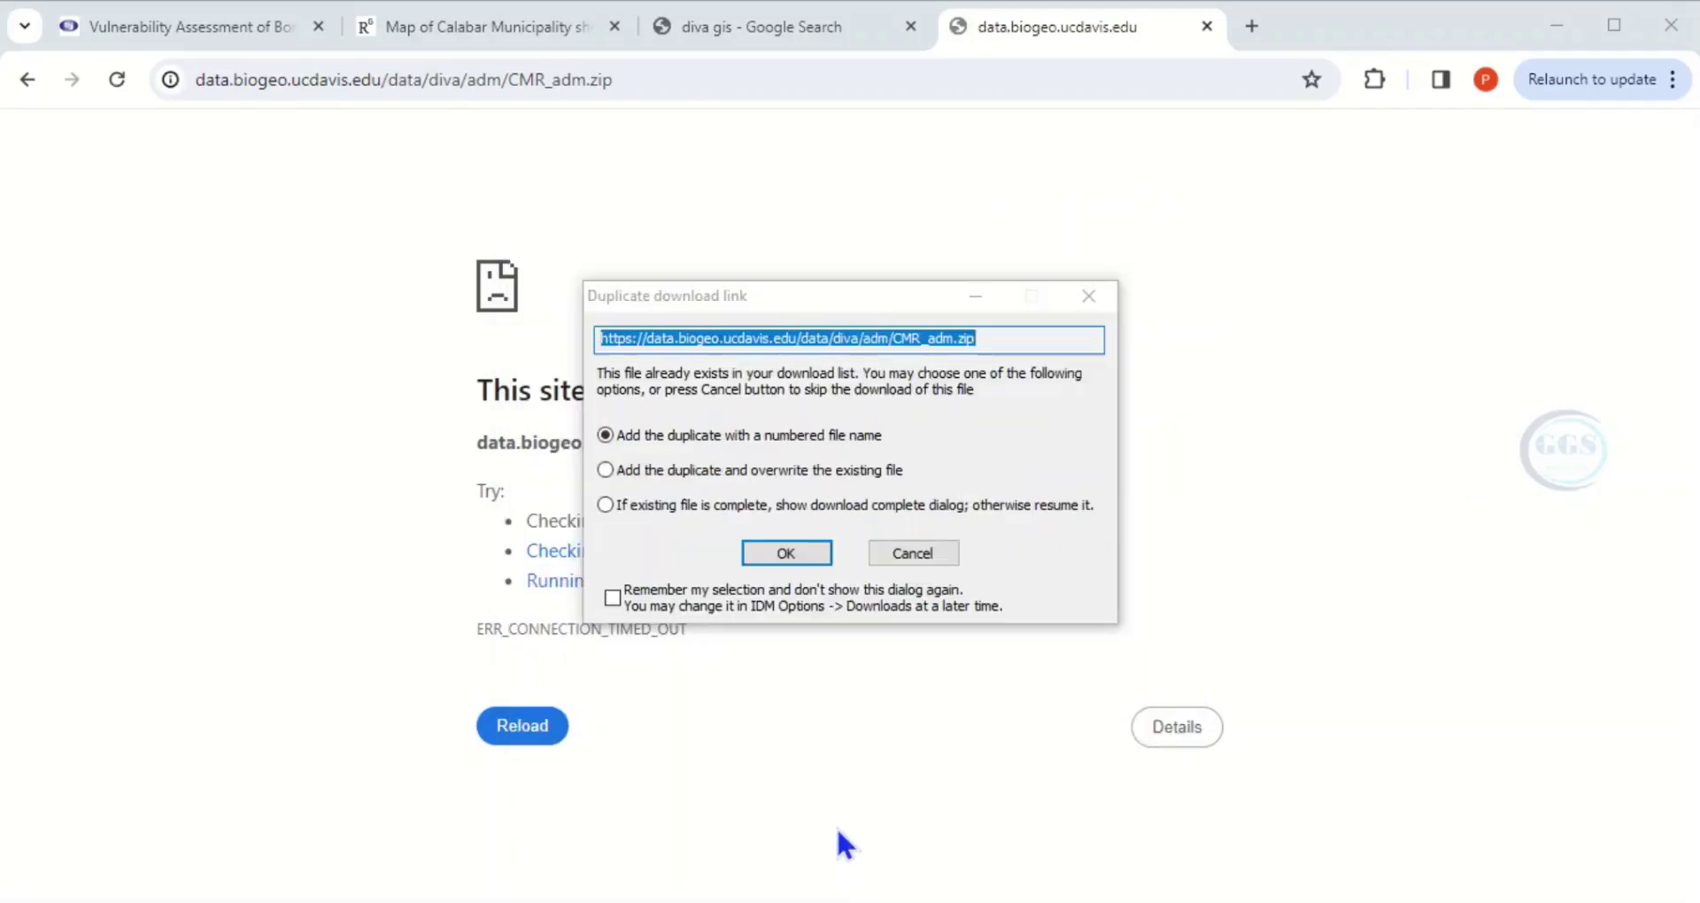
{"action": "left_click", "coordinate": [1094, 298]}
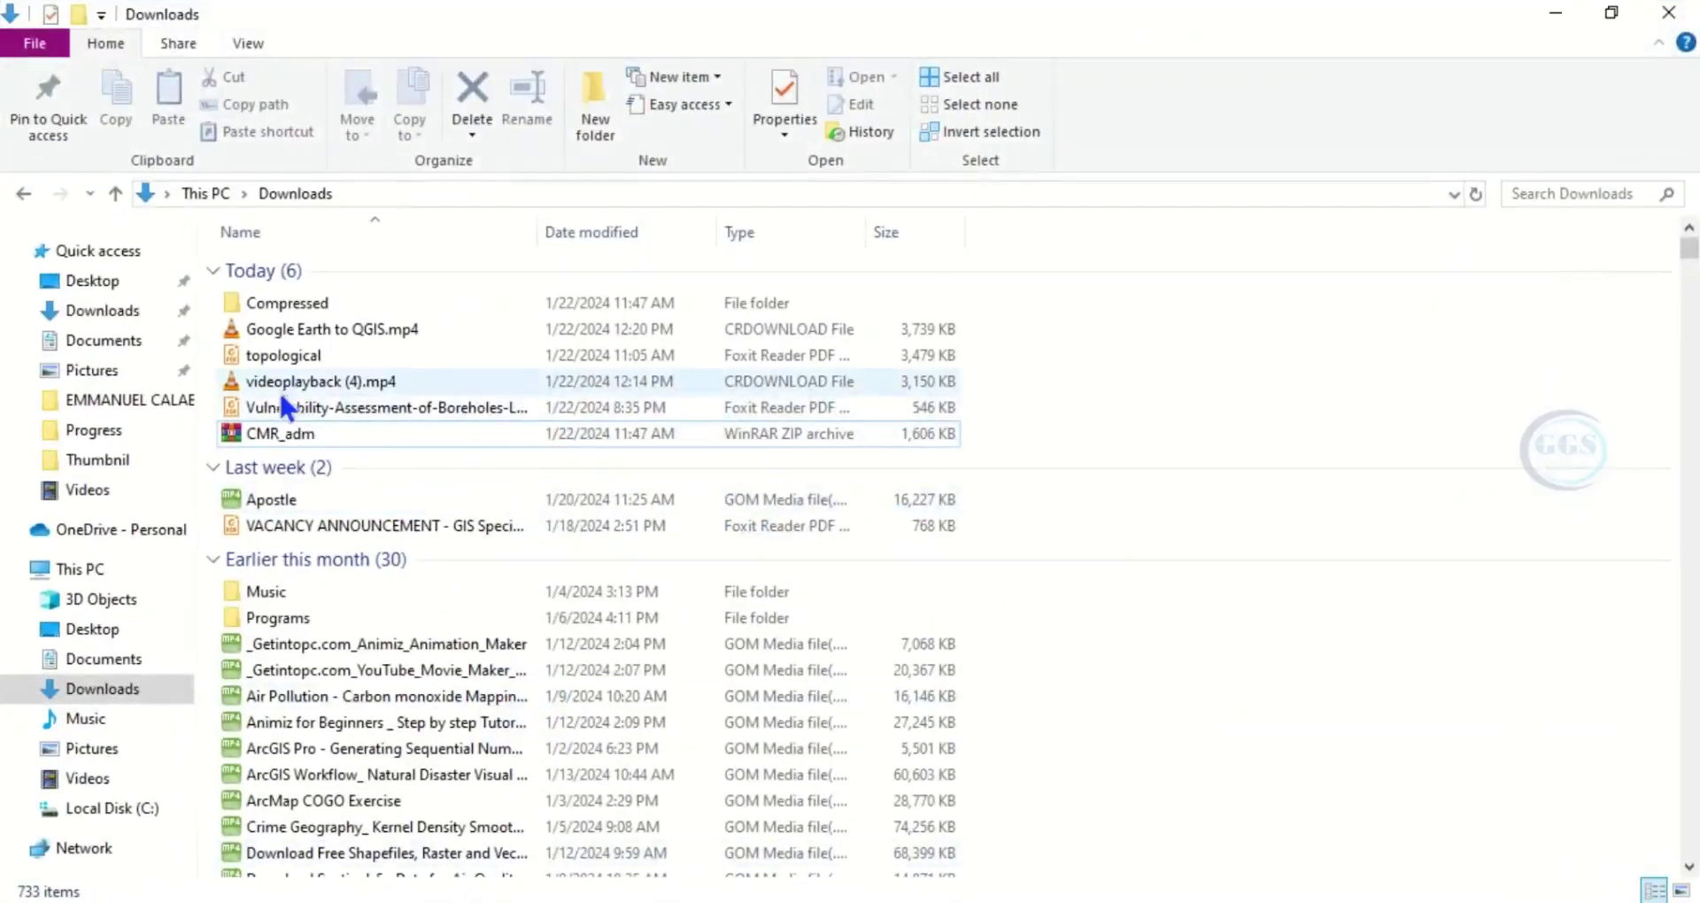
Step: Extract CMR_adm.zip into a CMR_adm folder in Downloads, then switch to ArcMap
{"action": "right_click", "coordinate": [342, 426]}
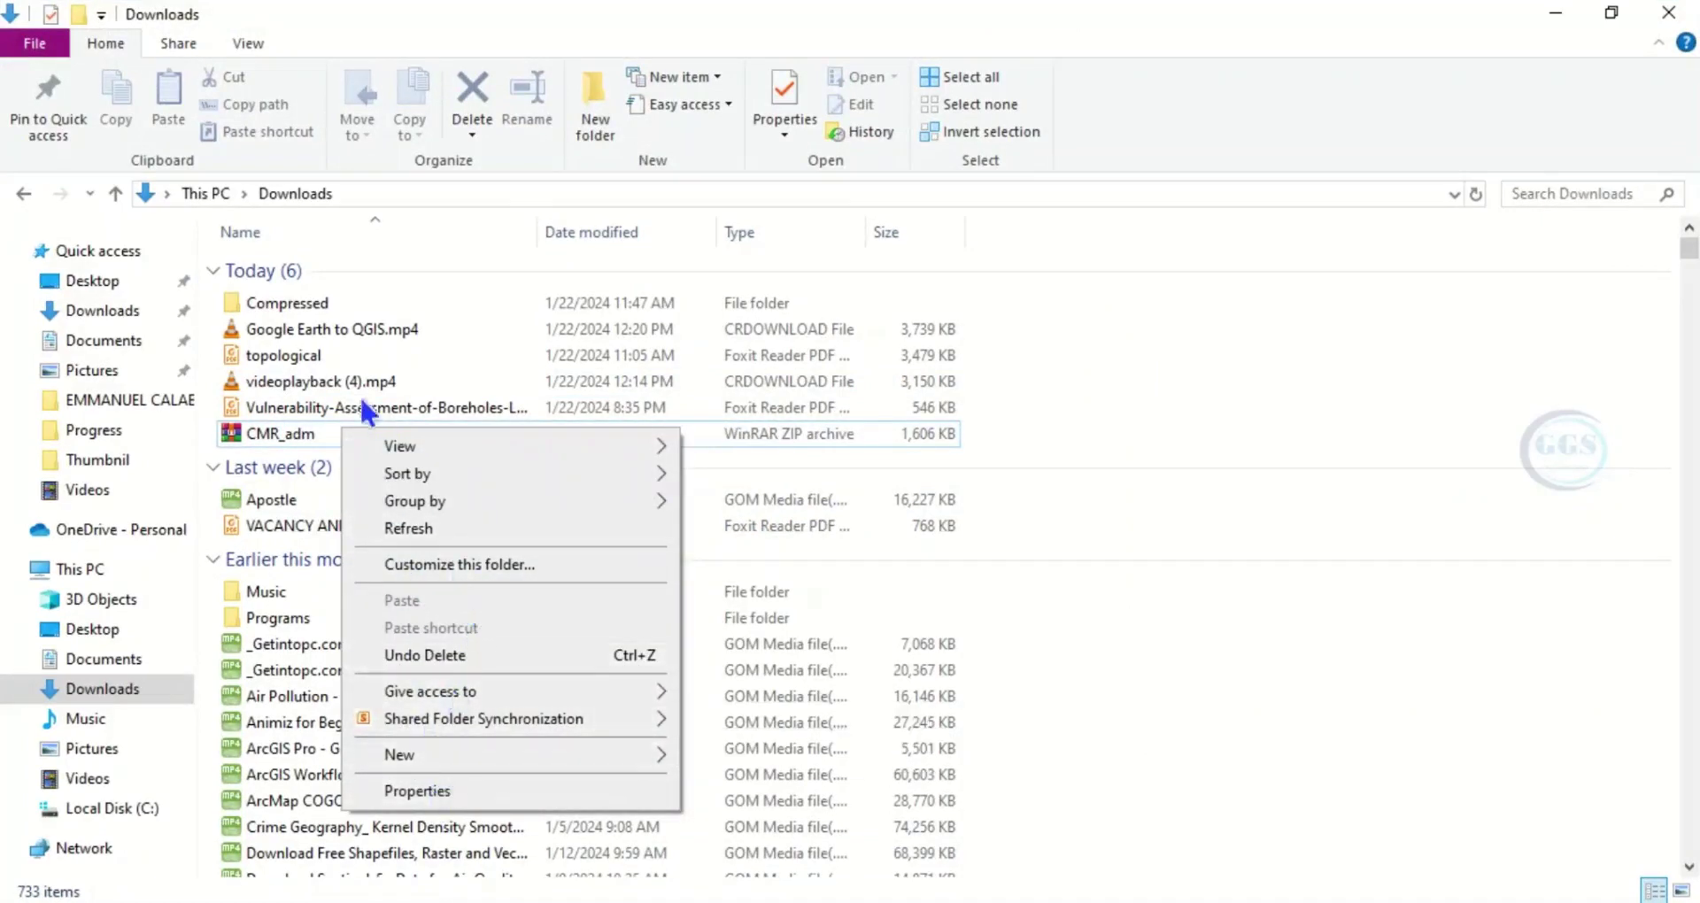
{"action": "double_click", "coordinate": [304, 434]}
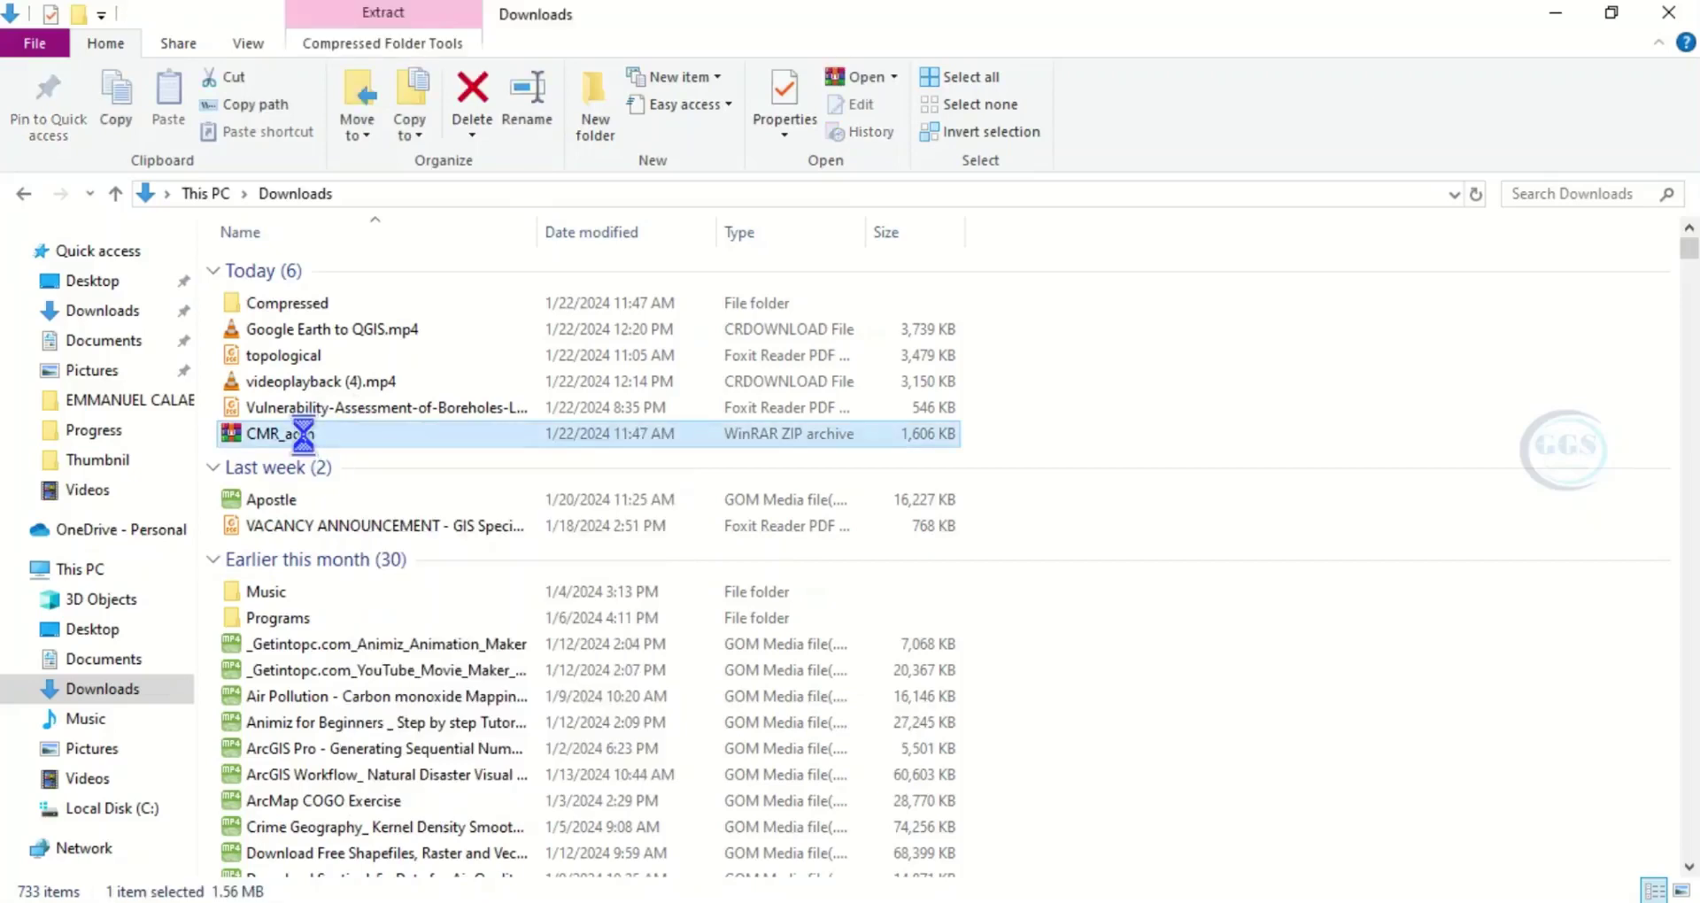
{"action": "right_click", "coordinate": [305, 434]}
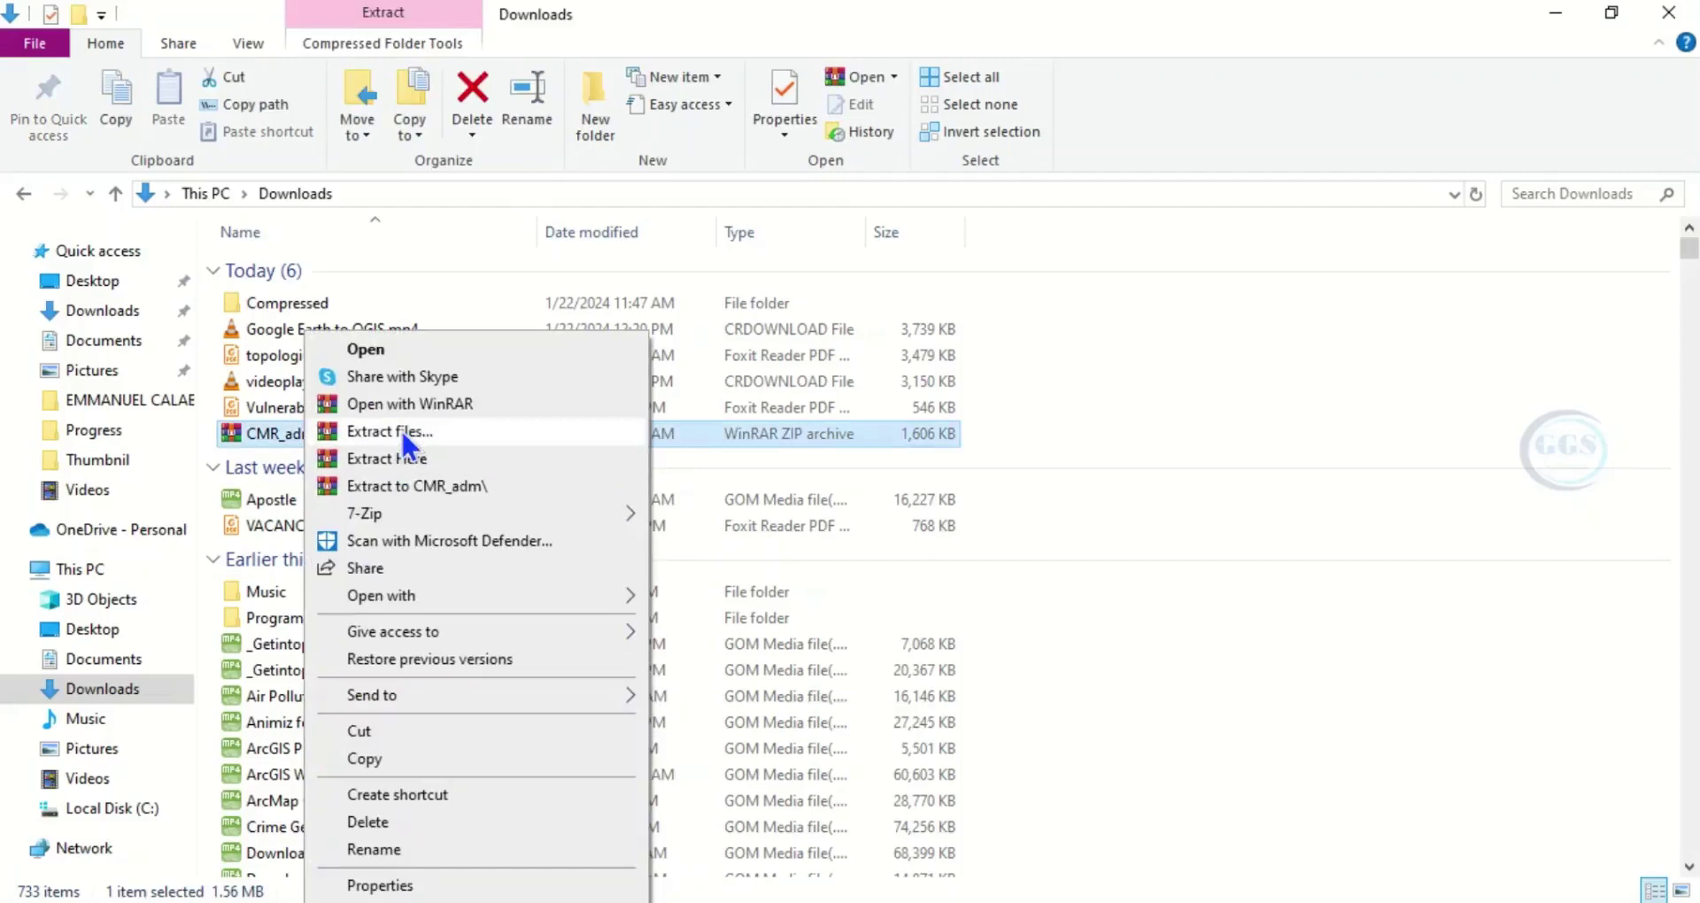
{"action": "left_click", "coordinate": [400, 429]}
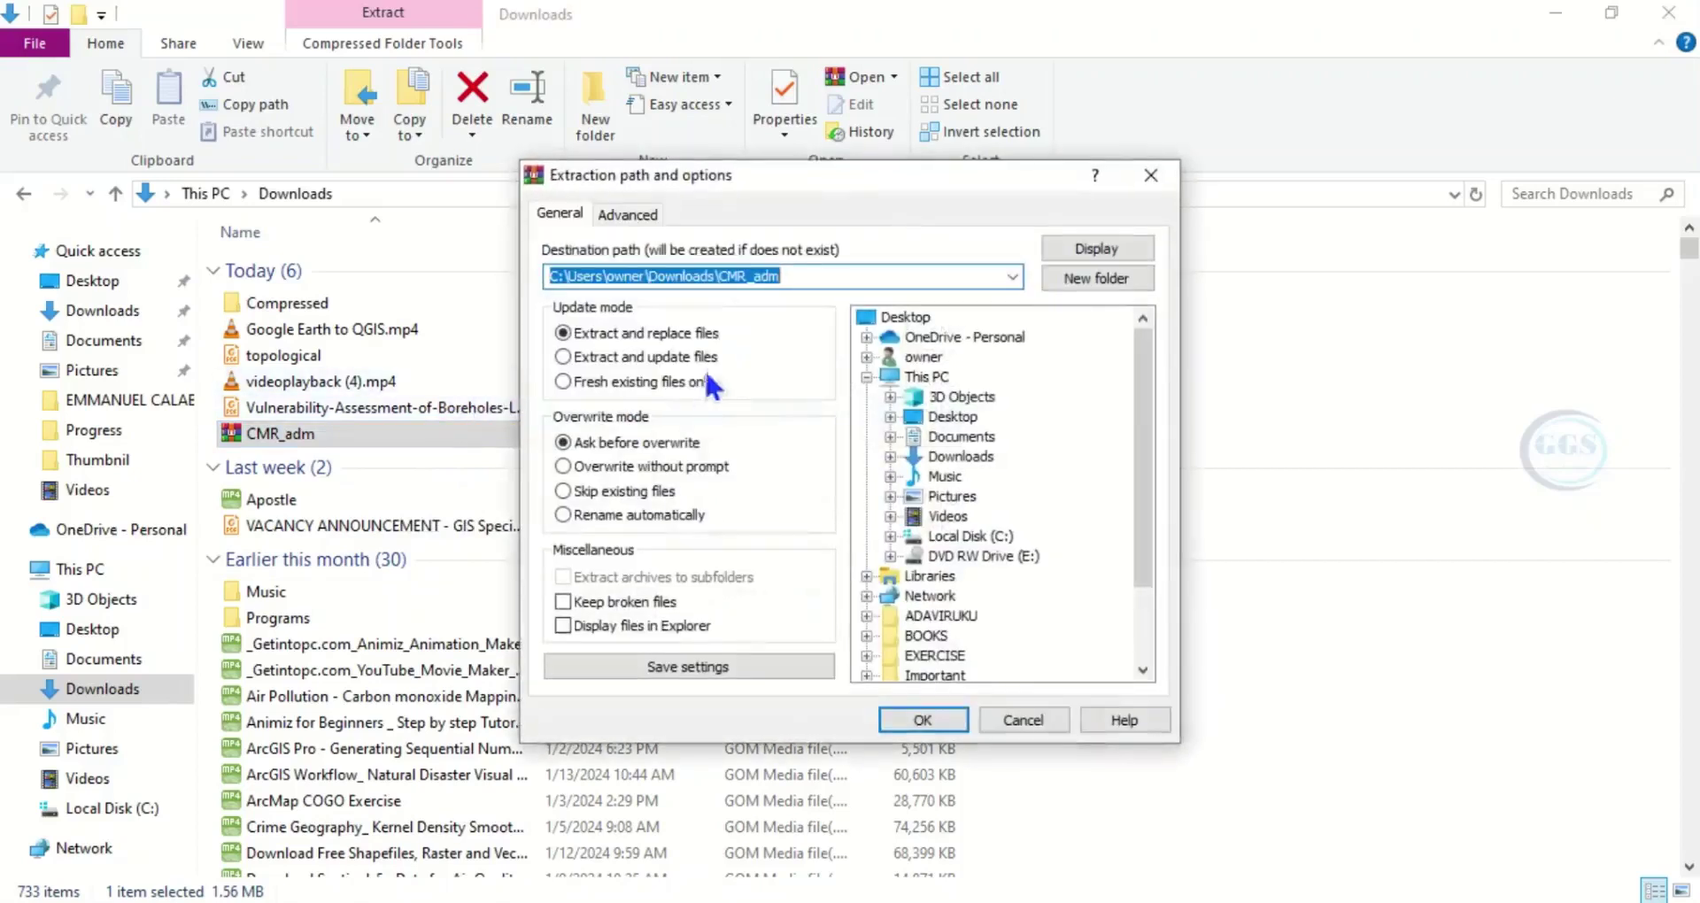
{"action": "left_click", "coordinate": [912, 719]}
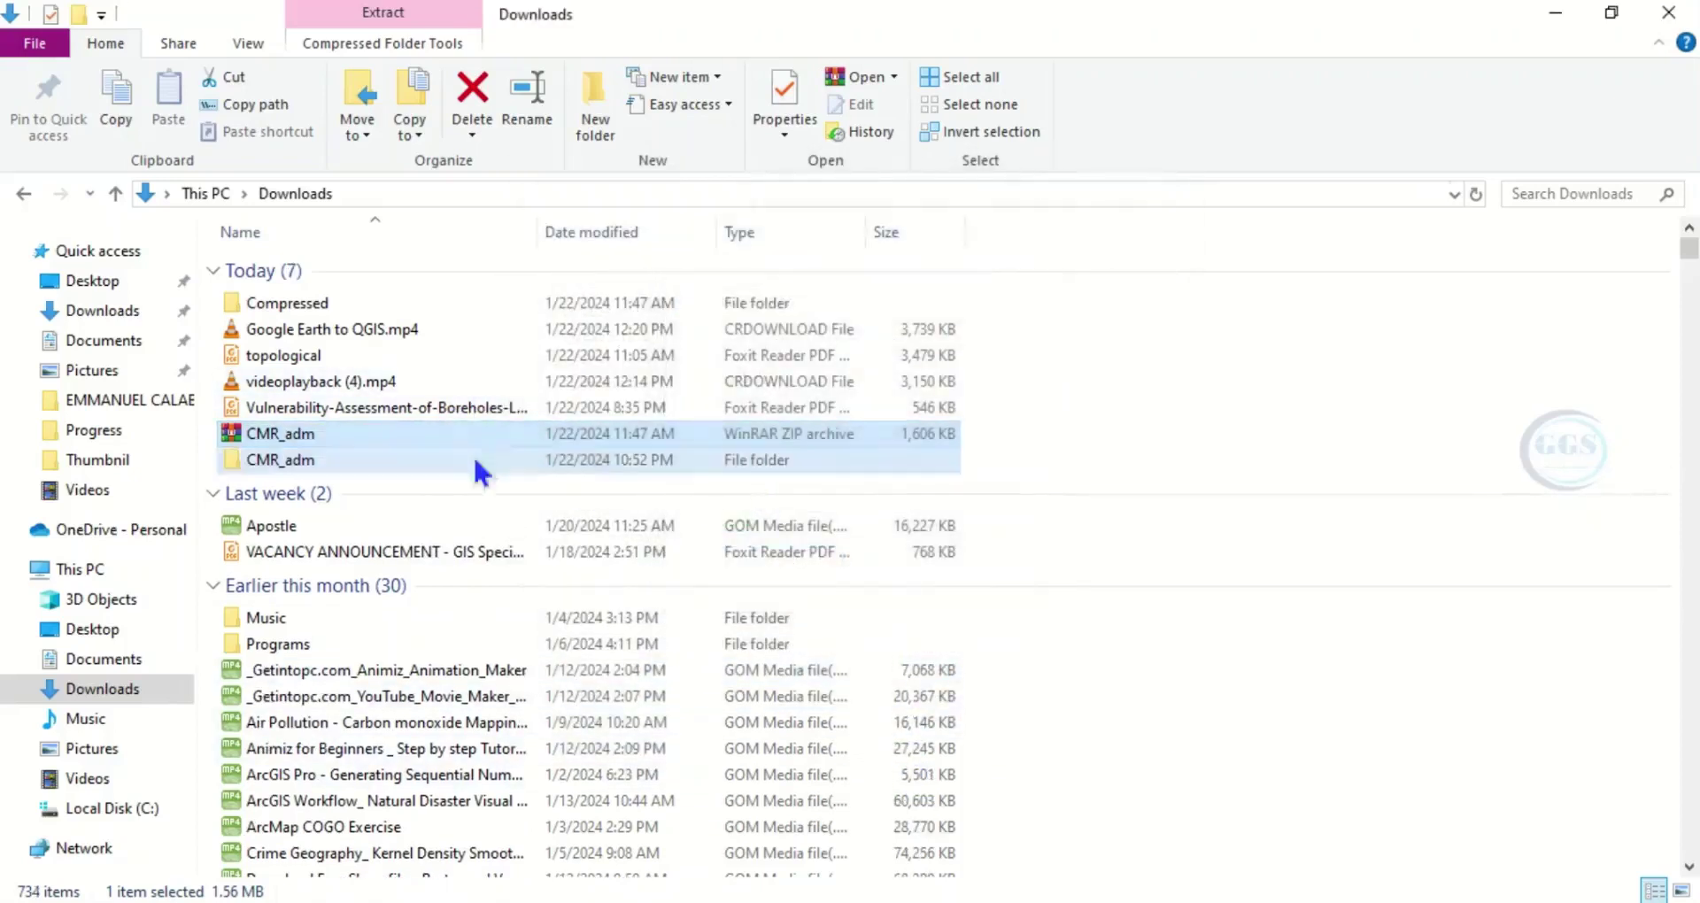
{"action": "left_click", "coordinate": [282, 455]}
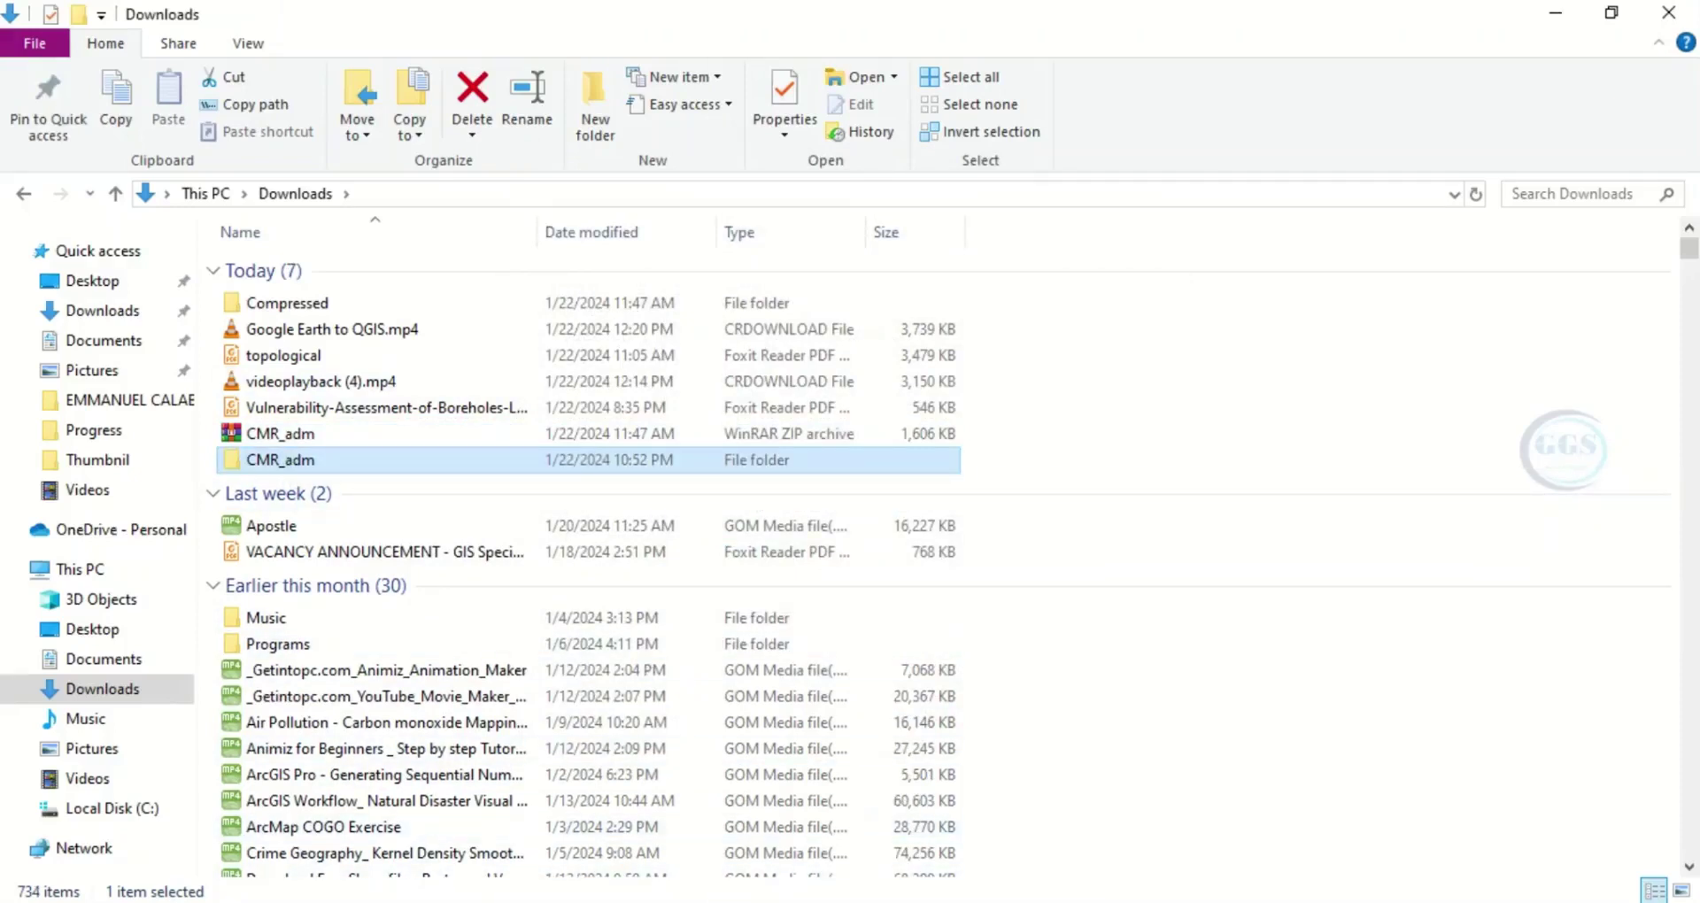
{"action": "left_click", "coordinate": [695, 899]}
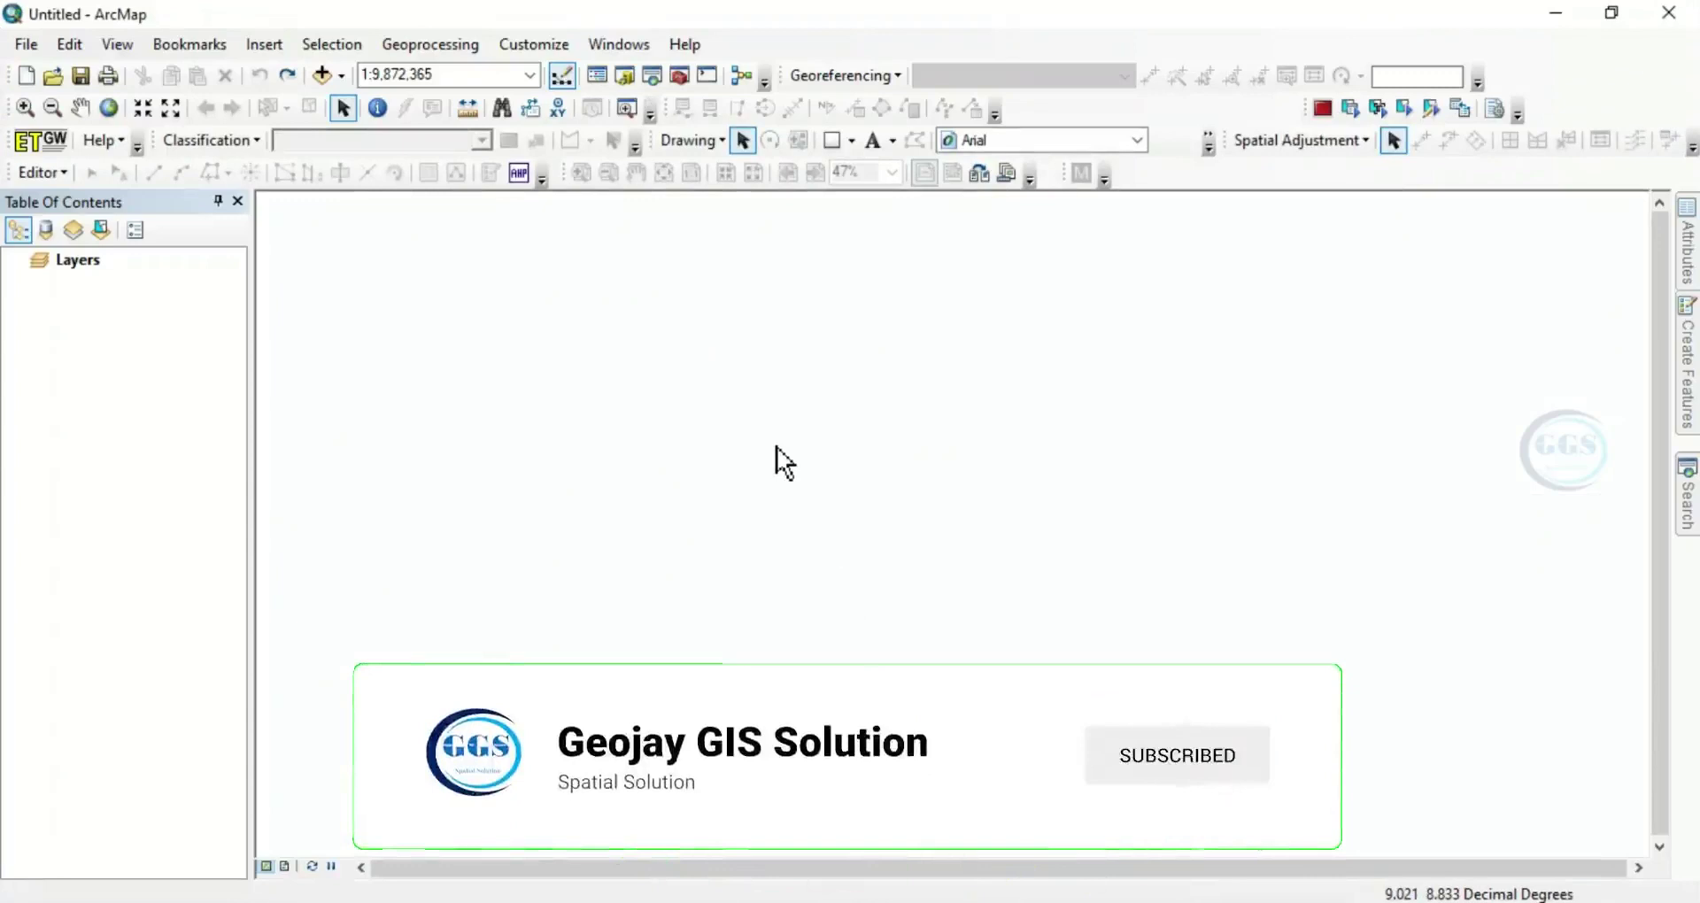
Step: Add the CMR_adm shapefiles from the Downloads CMR_adm folder to the map
{"action": "left_click", "coordinate": [319, 74]}
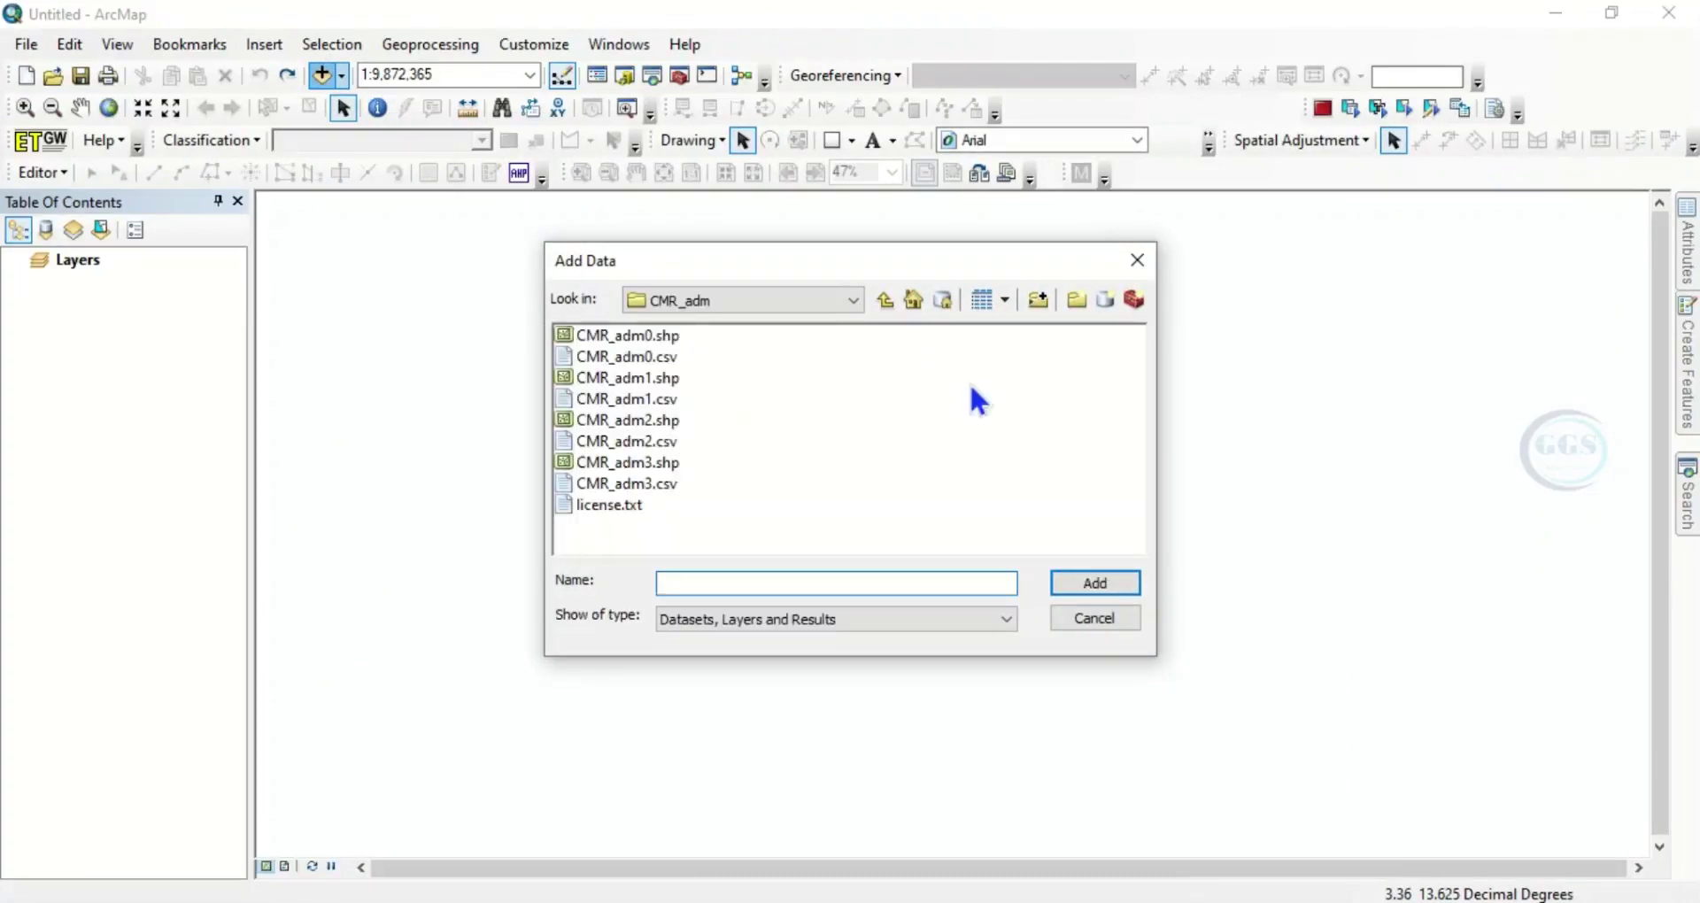
{"action": "left_click", "coordinate": [886, 299]}
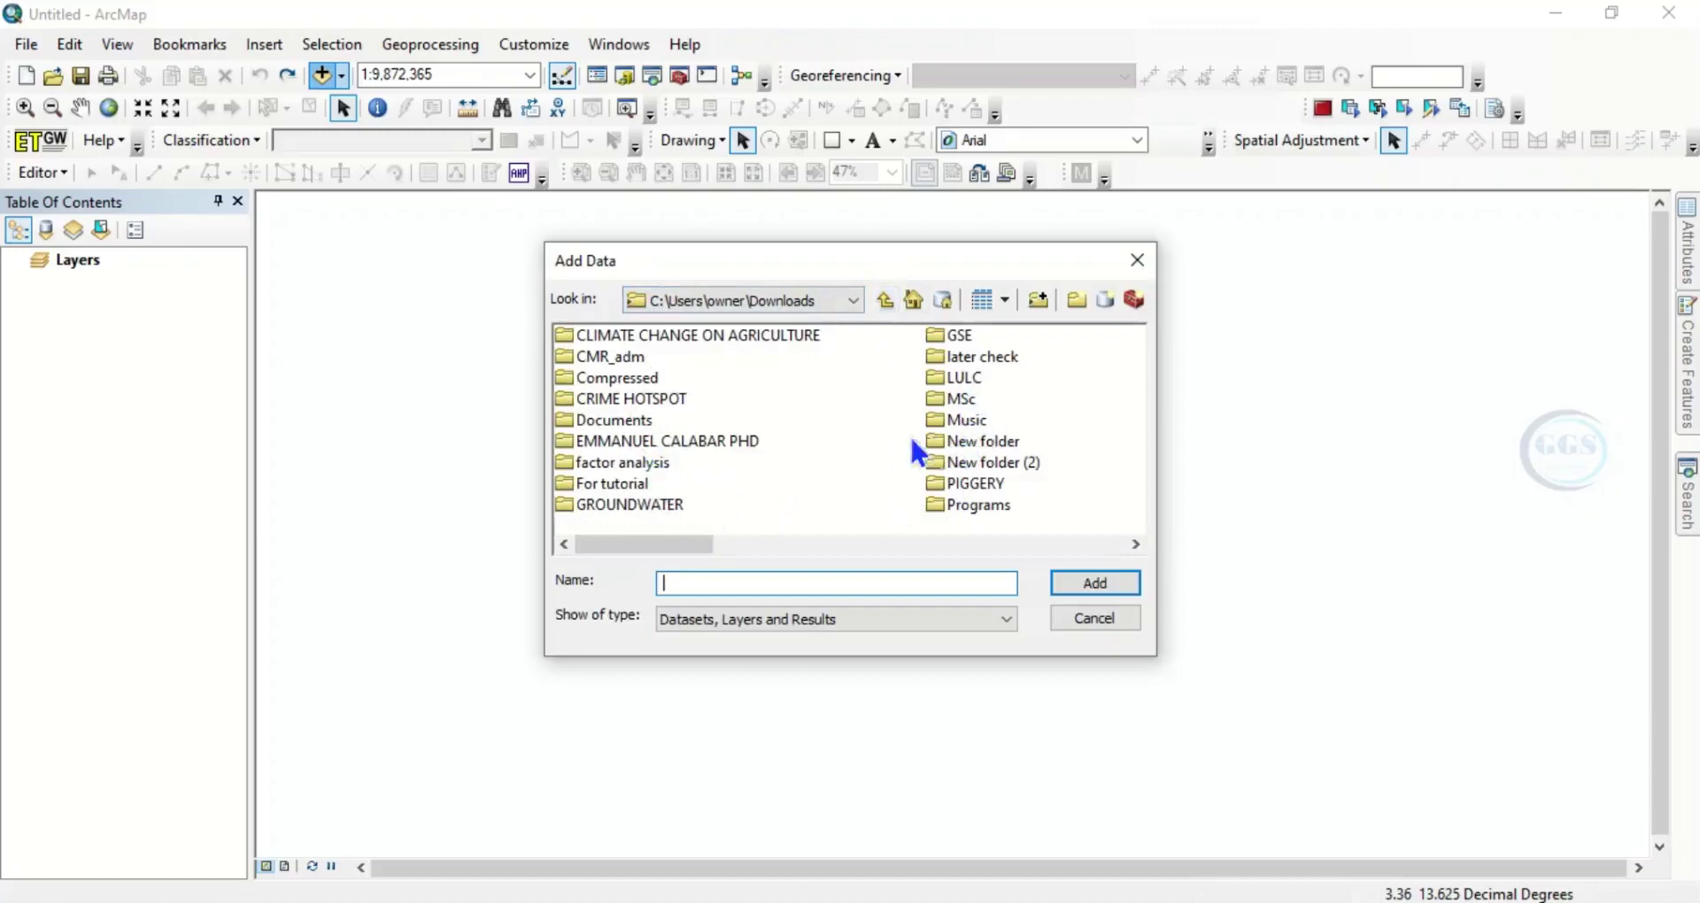
{"action": "left_click", "coordinate": [593, 355]}
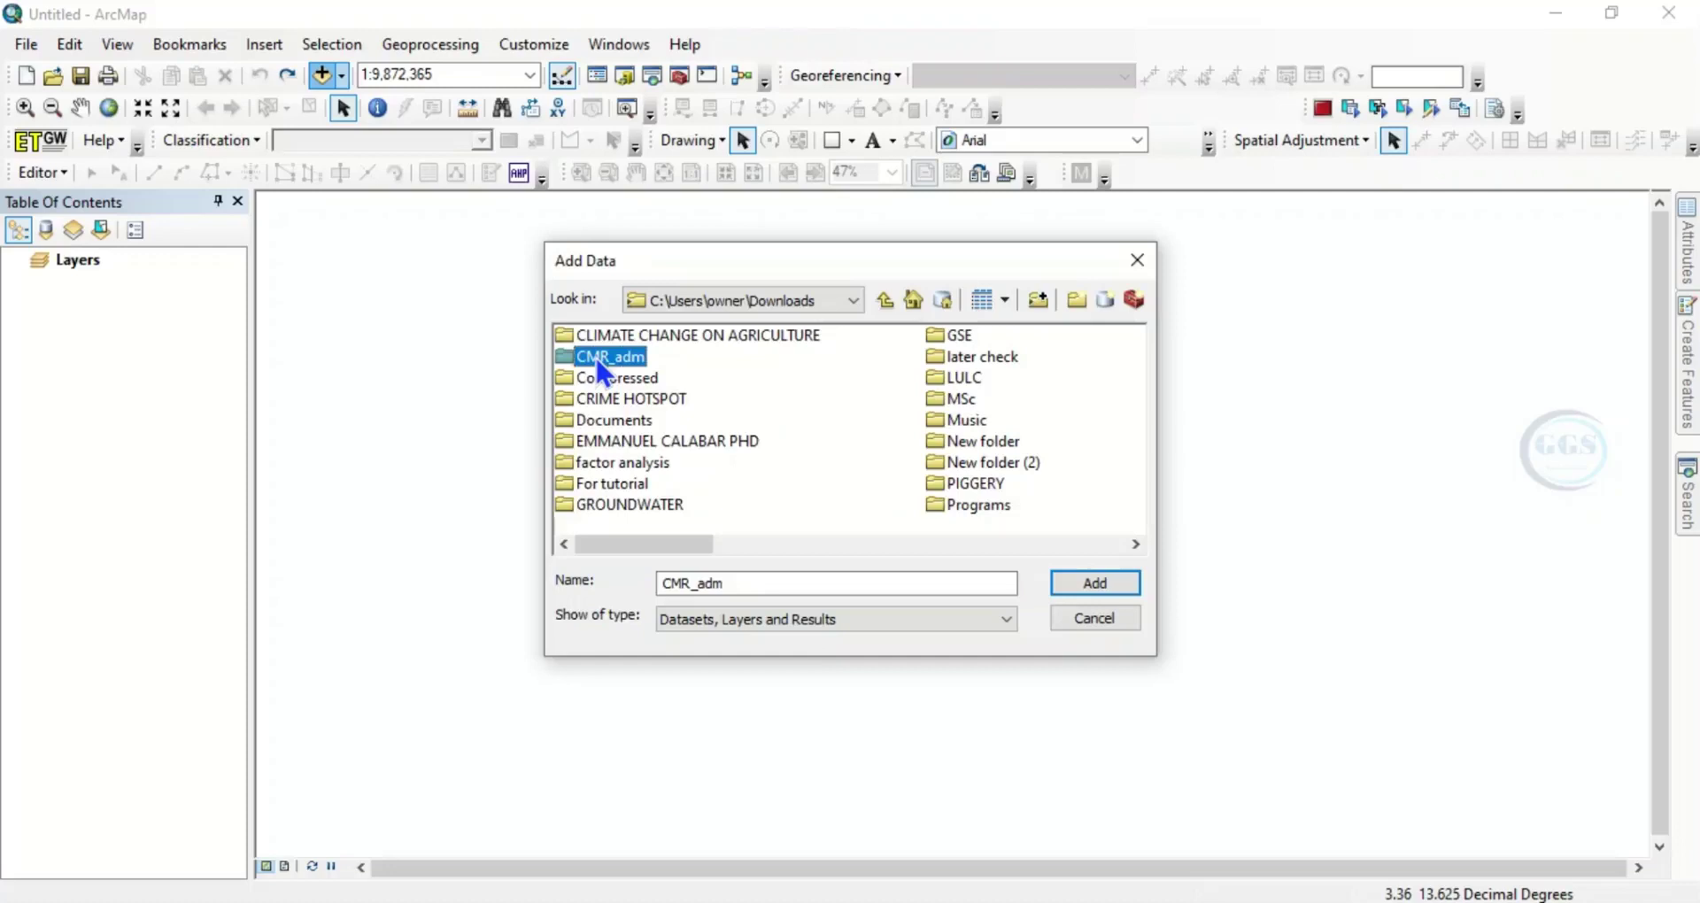
{"action": "double_click", "coordinate": [595, 355]}
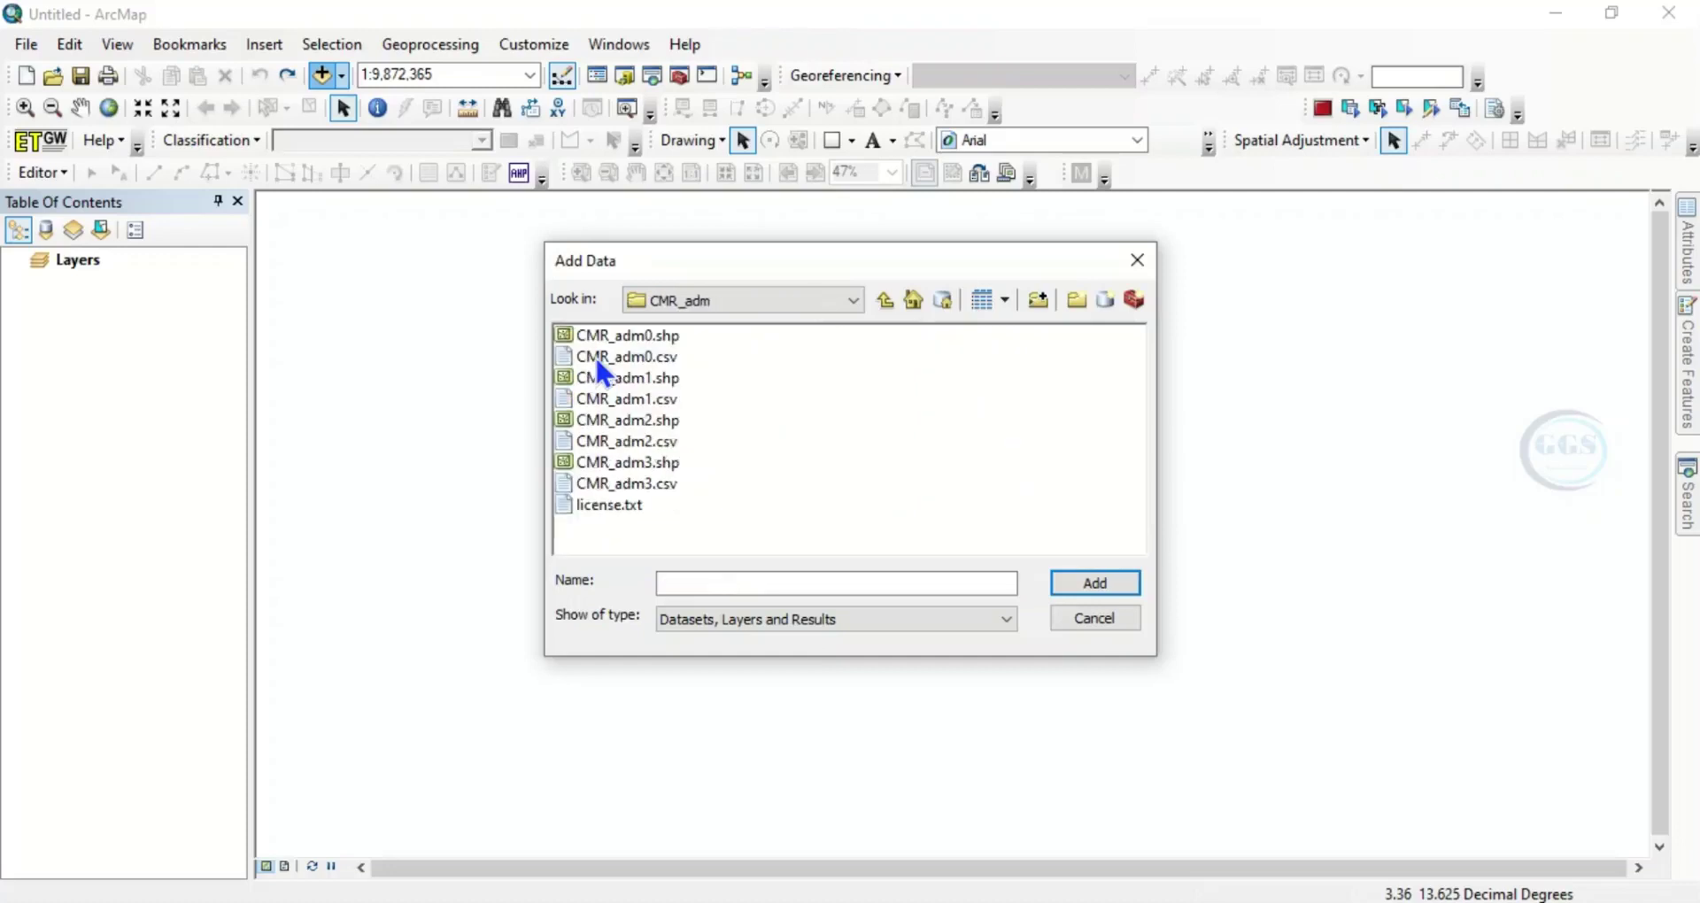
{"action": "left_click", "coordinate": [640, 340]}
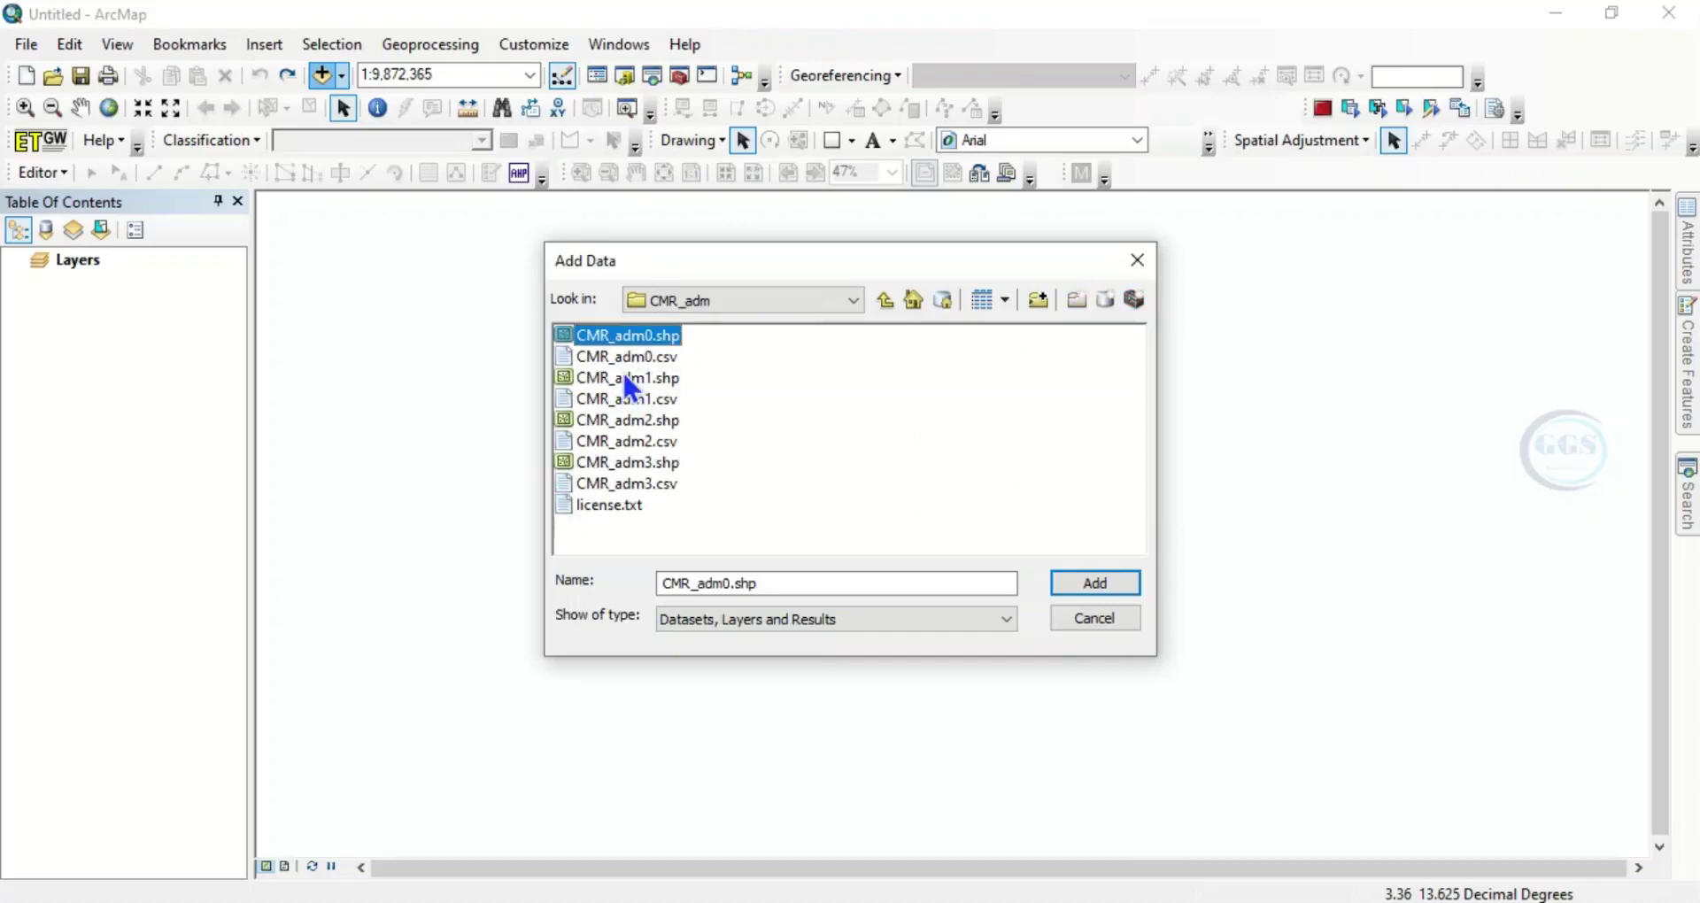
{"action": "left_click", "coordinate": [630, 379], "text": "ctrl"}
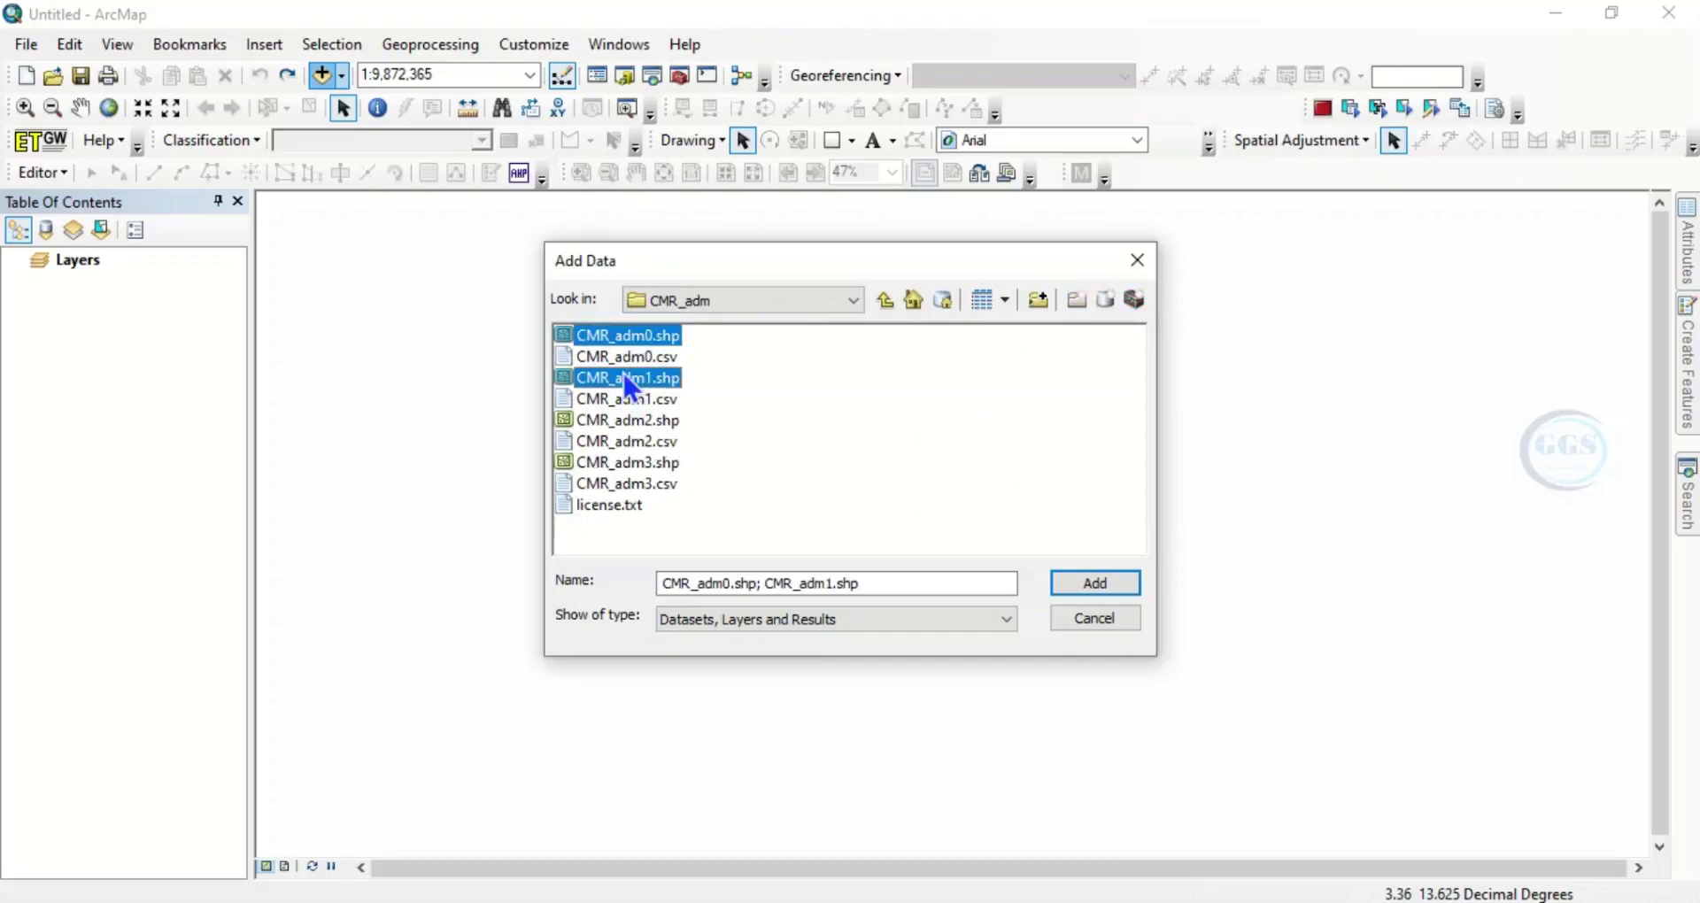
{"action": "left_click", "coordinate": [645, 423], "text": "ctrl"}
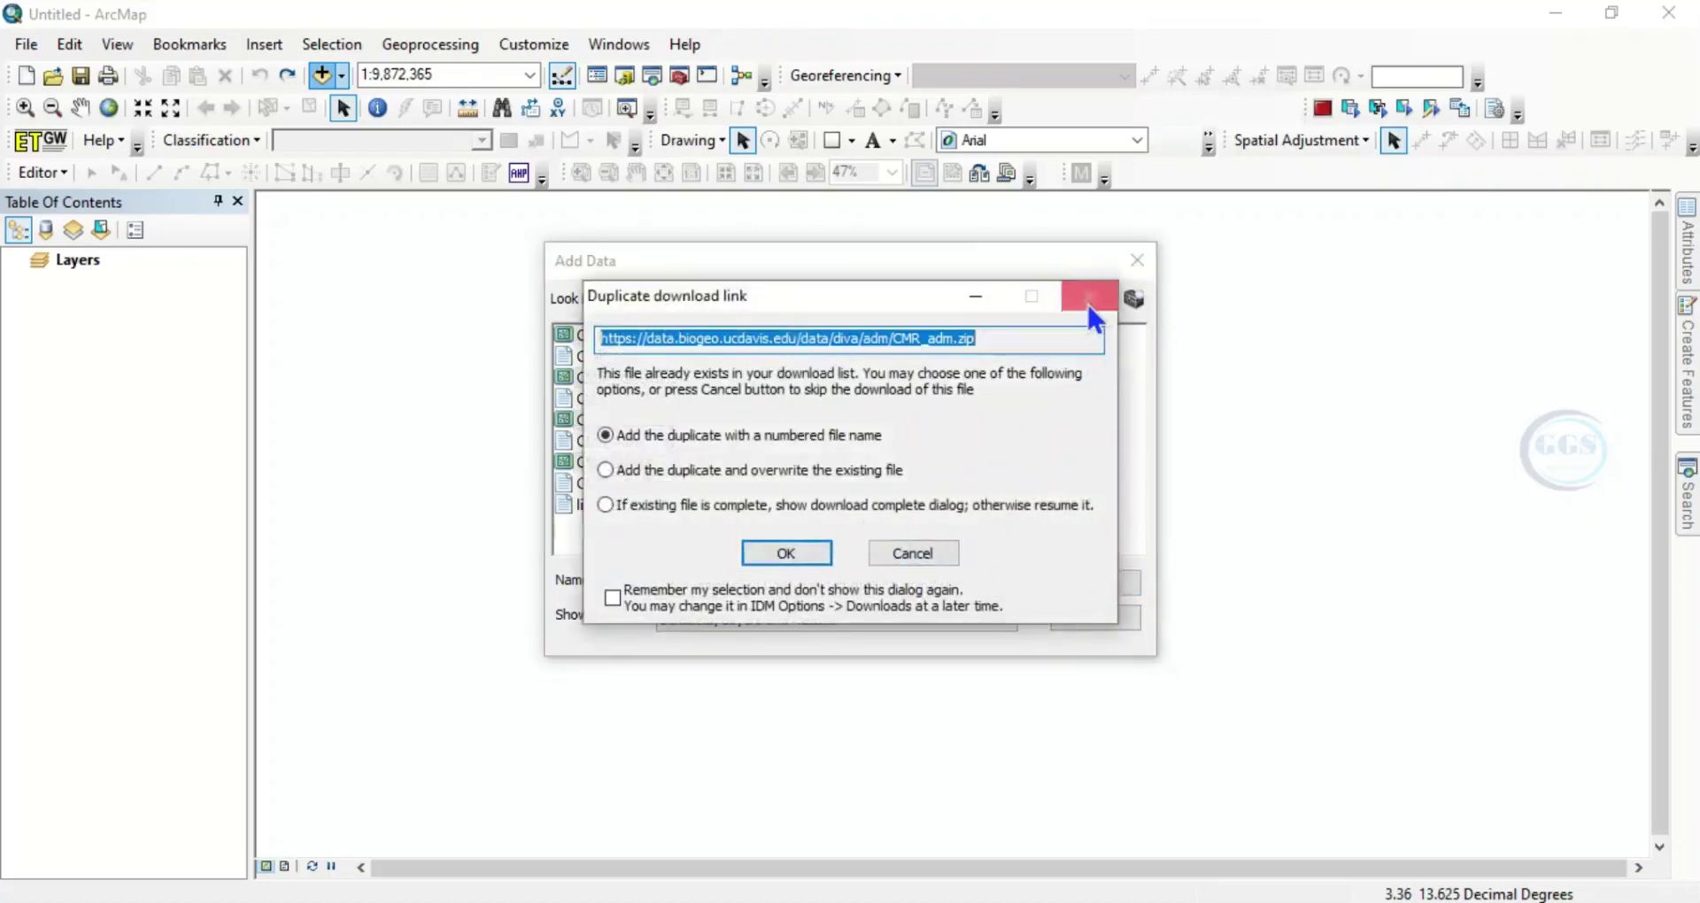
{"action": "left_click", "coordinate": [1090, 312]}
{"action": "left_click", "coordinate": [1080, 585]}
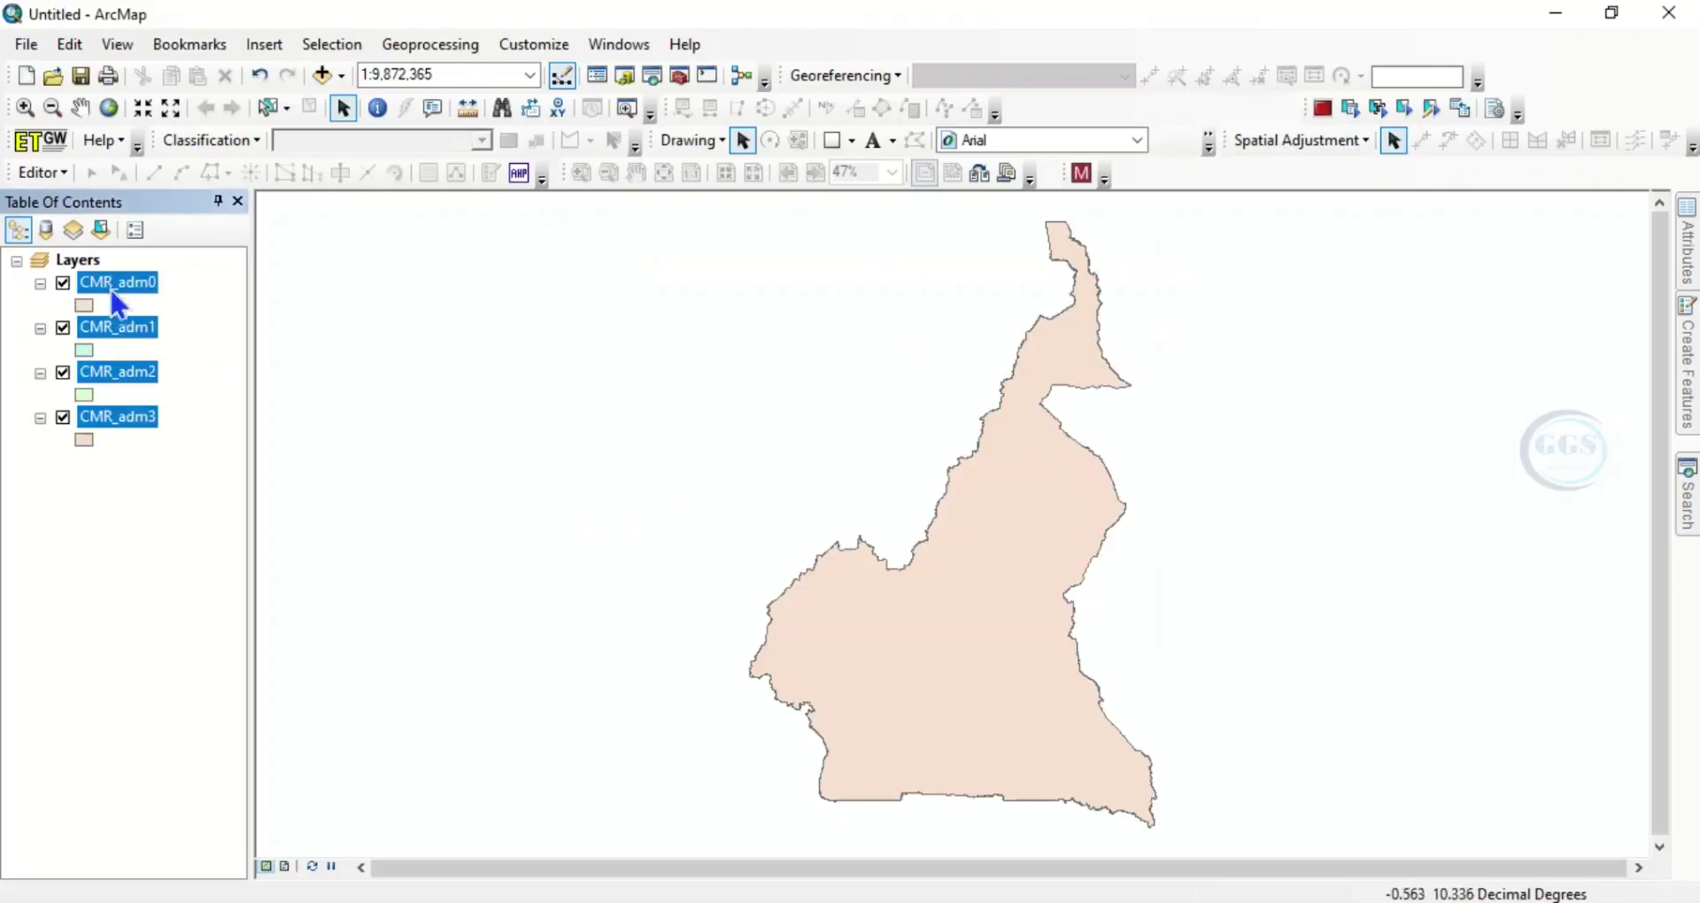
Step: Zoom to the CMR_adm0 layer, hide it, and select CMR_adm1
{"action": "right_click", "coordinate": [117, 292]}
{"action": "left_click", "coordinate": [133, 543]}
{"action": "left_click", "coordinate": [129, 292]}
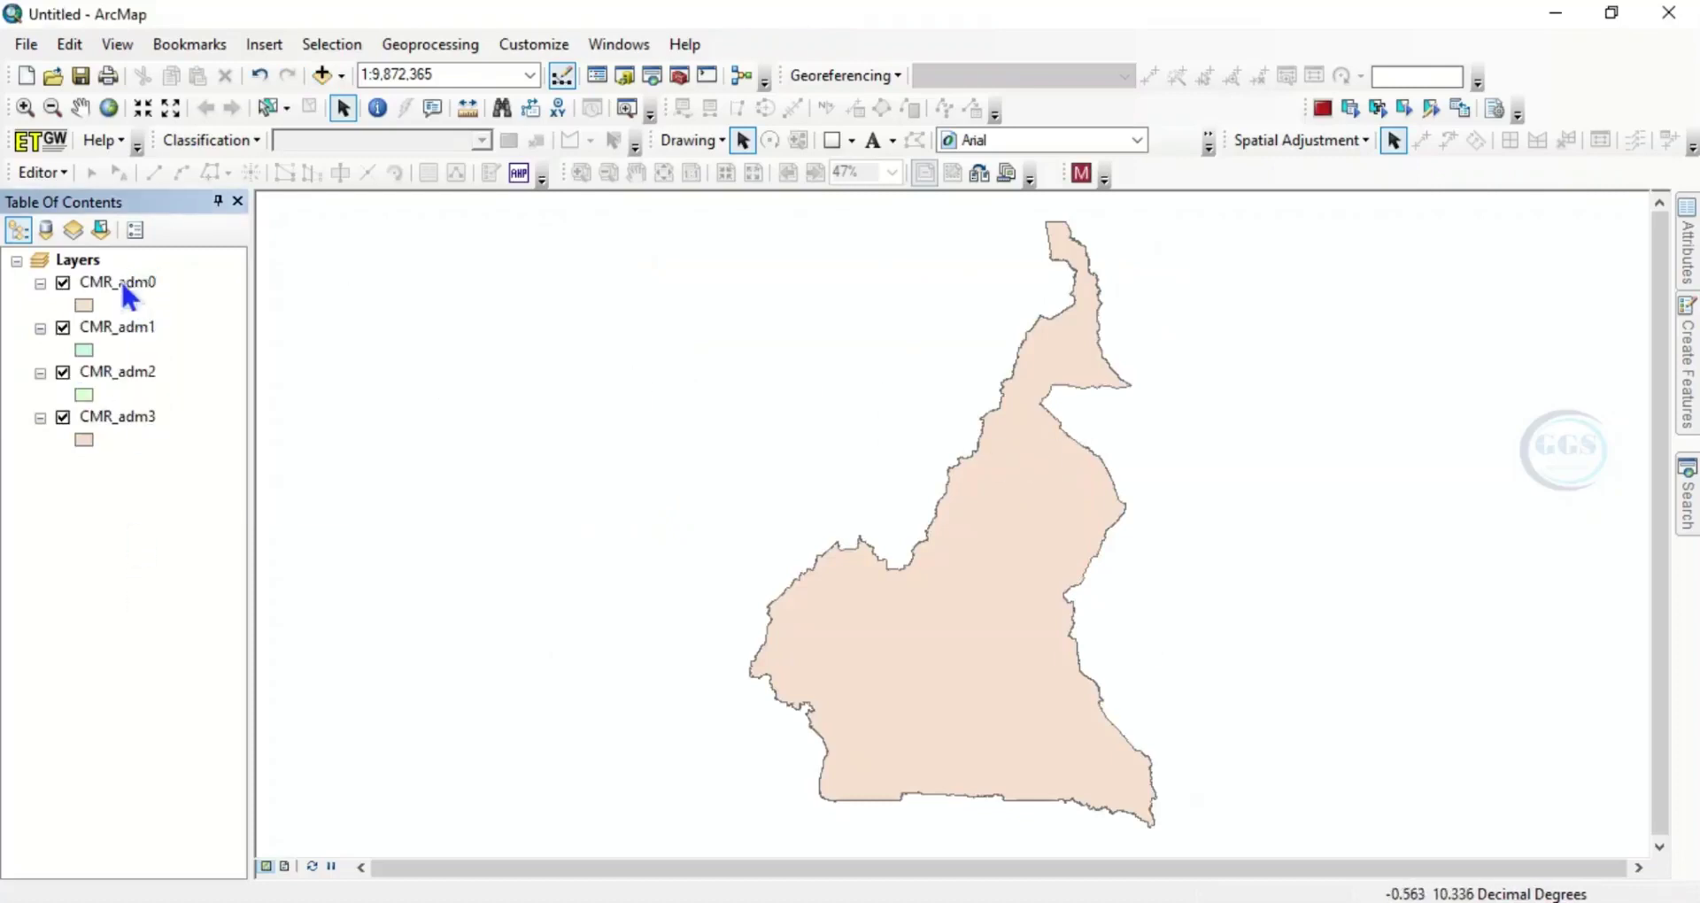
{"action": "right_click", "coordinate": [121, 282]}
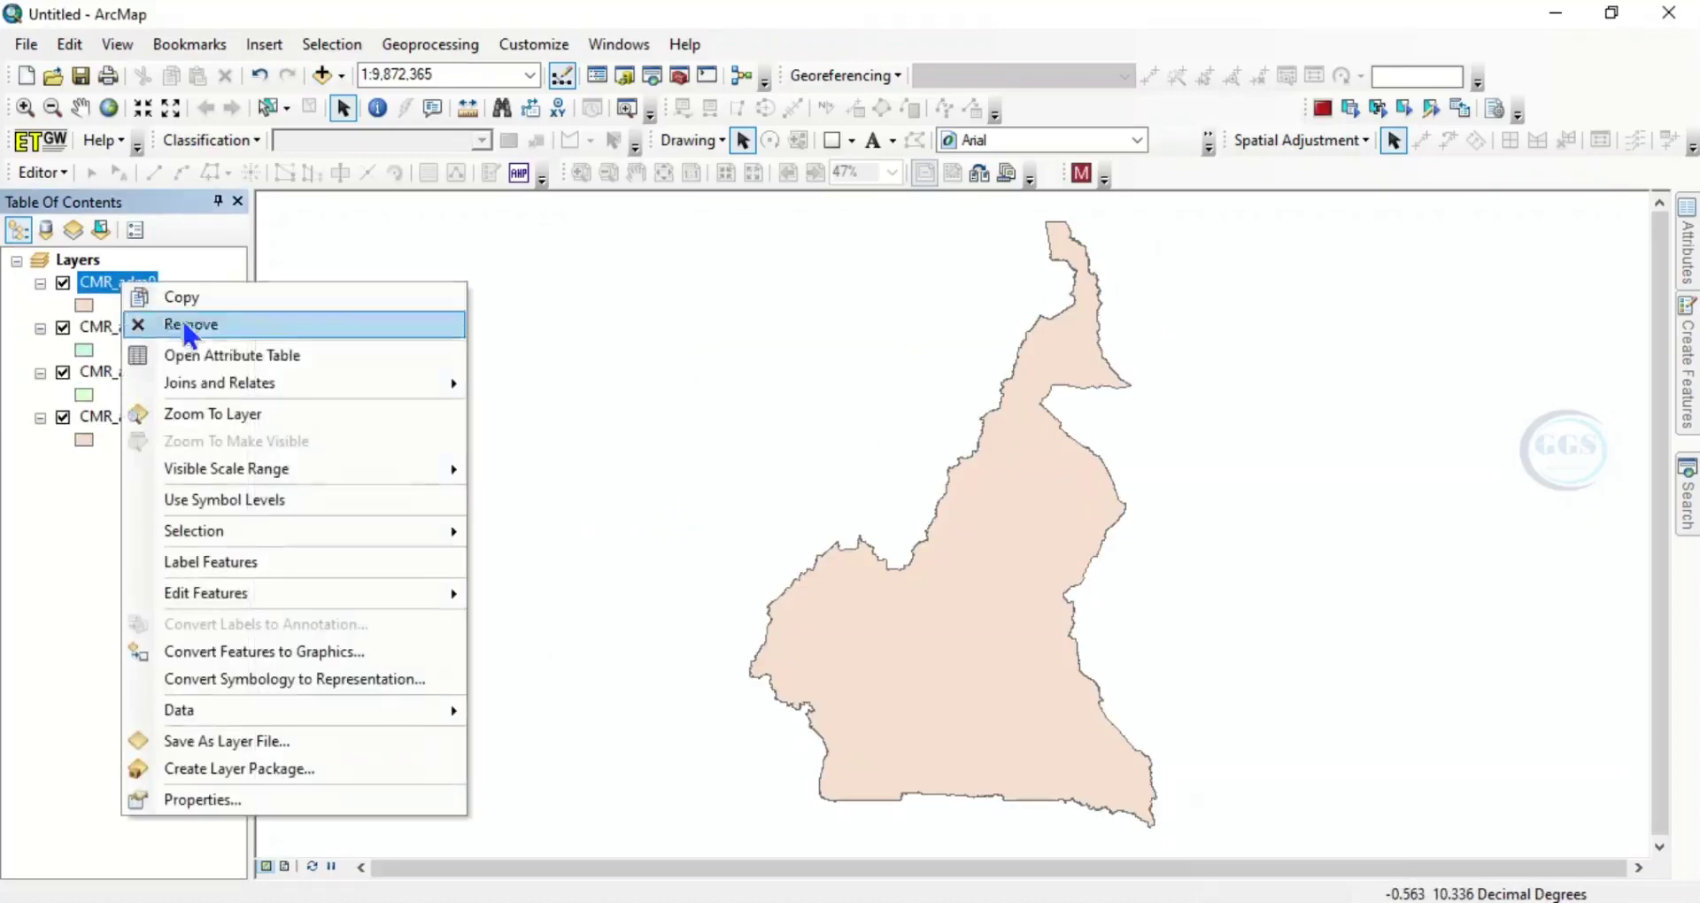
{"action": "left_click", "coordinate": [209, 411]}
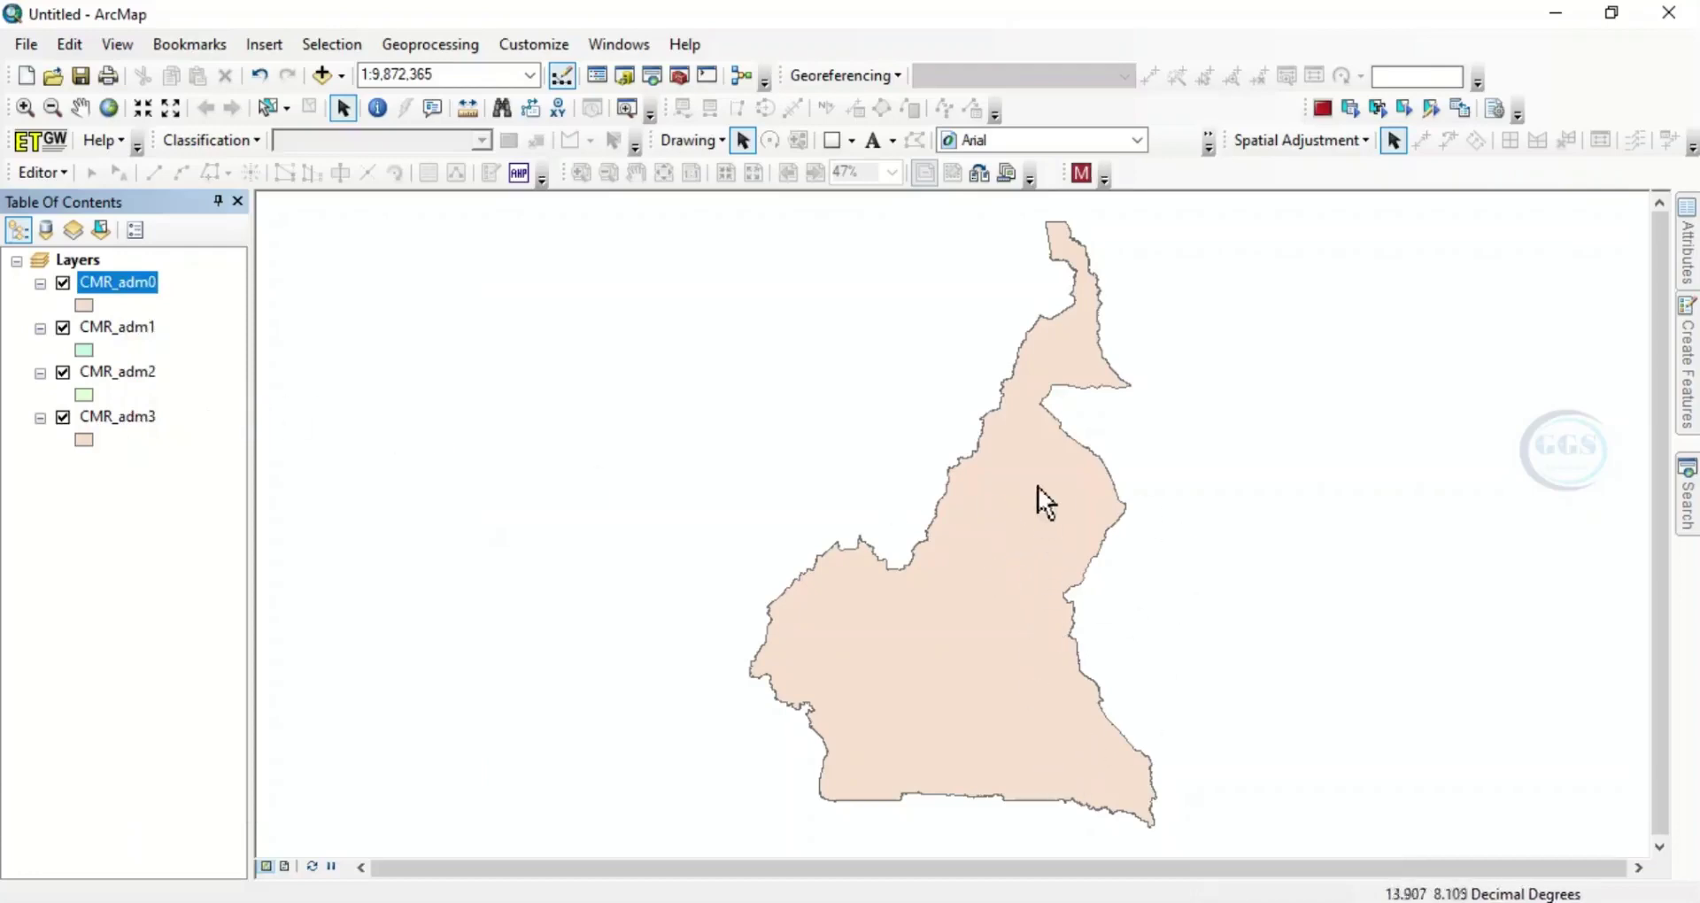
{"action": "left_click", "coordinate": [63, 284]}
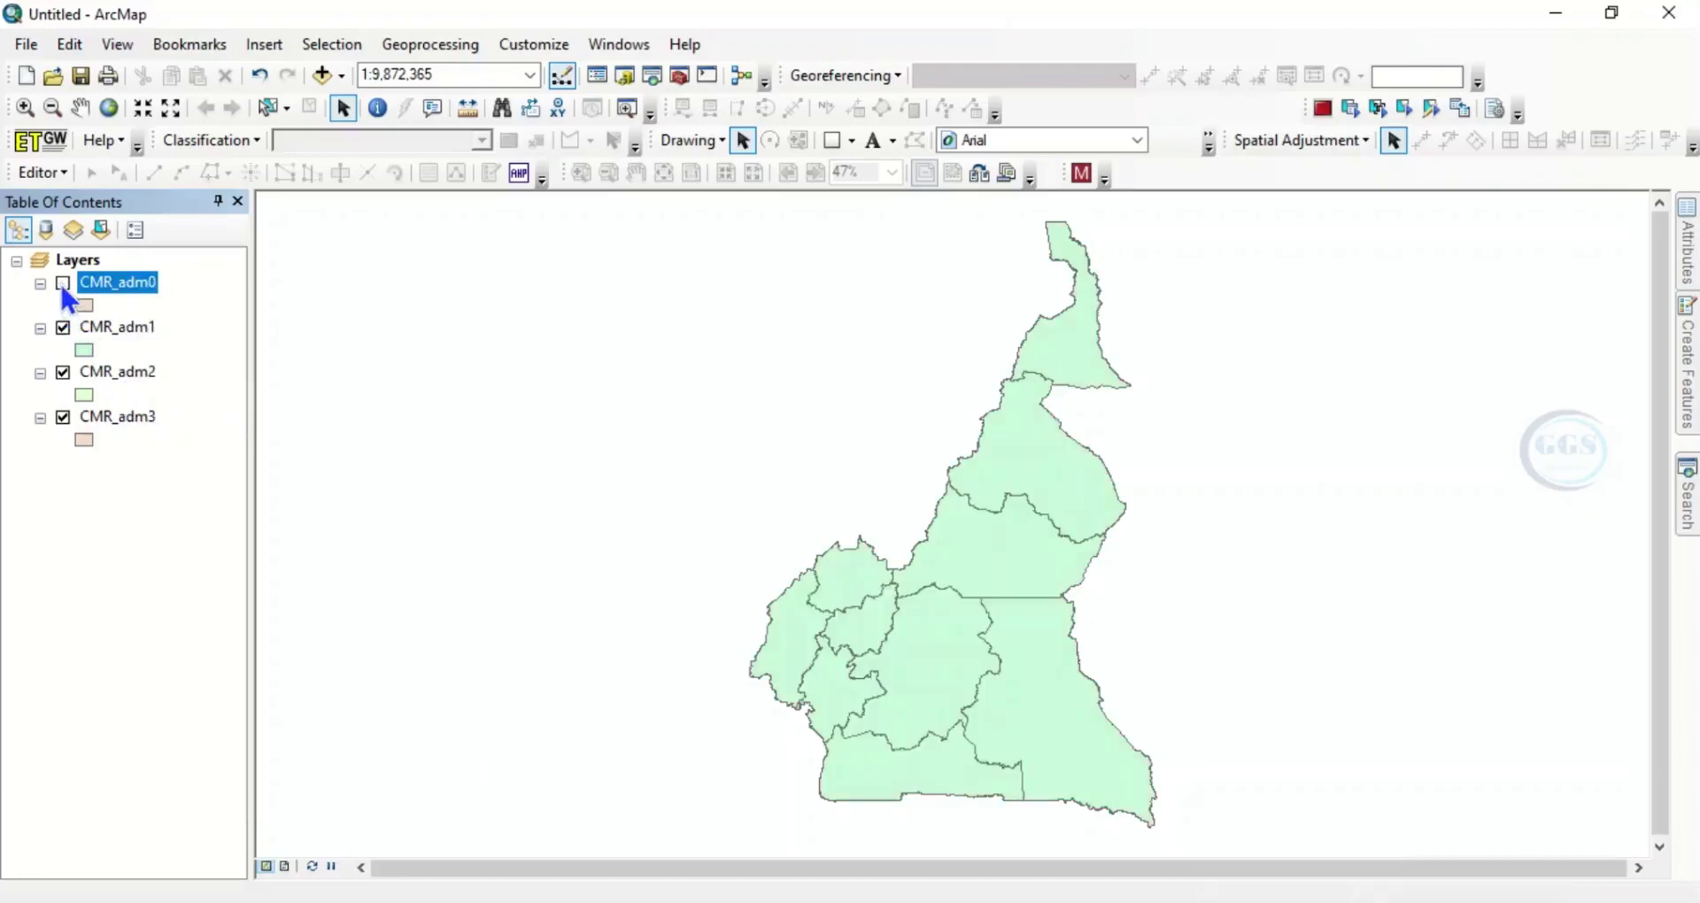
{"action": "left_click", "coordinate": [118, 328]}
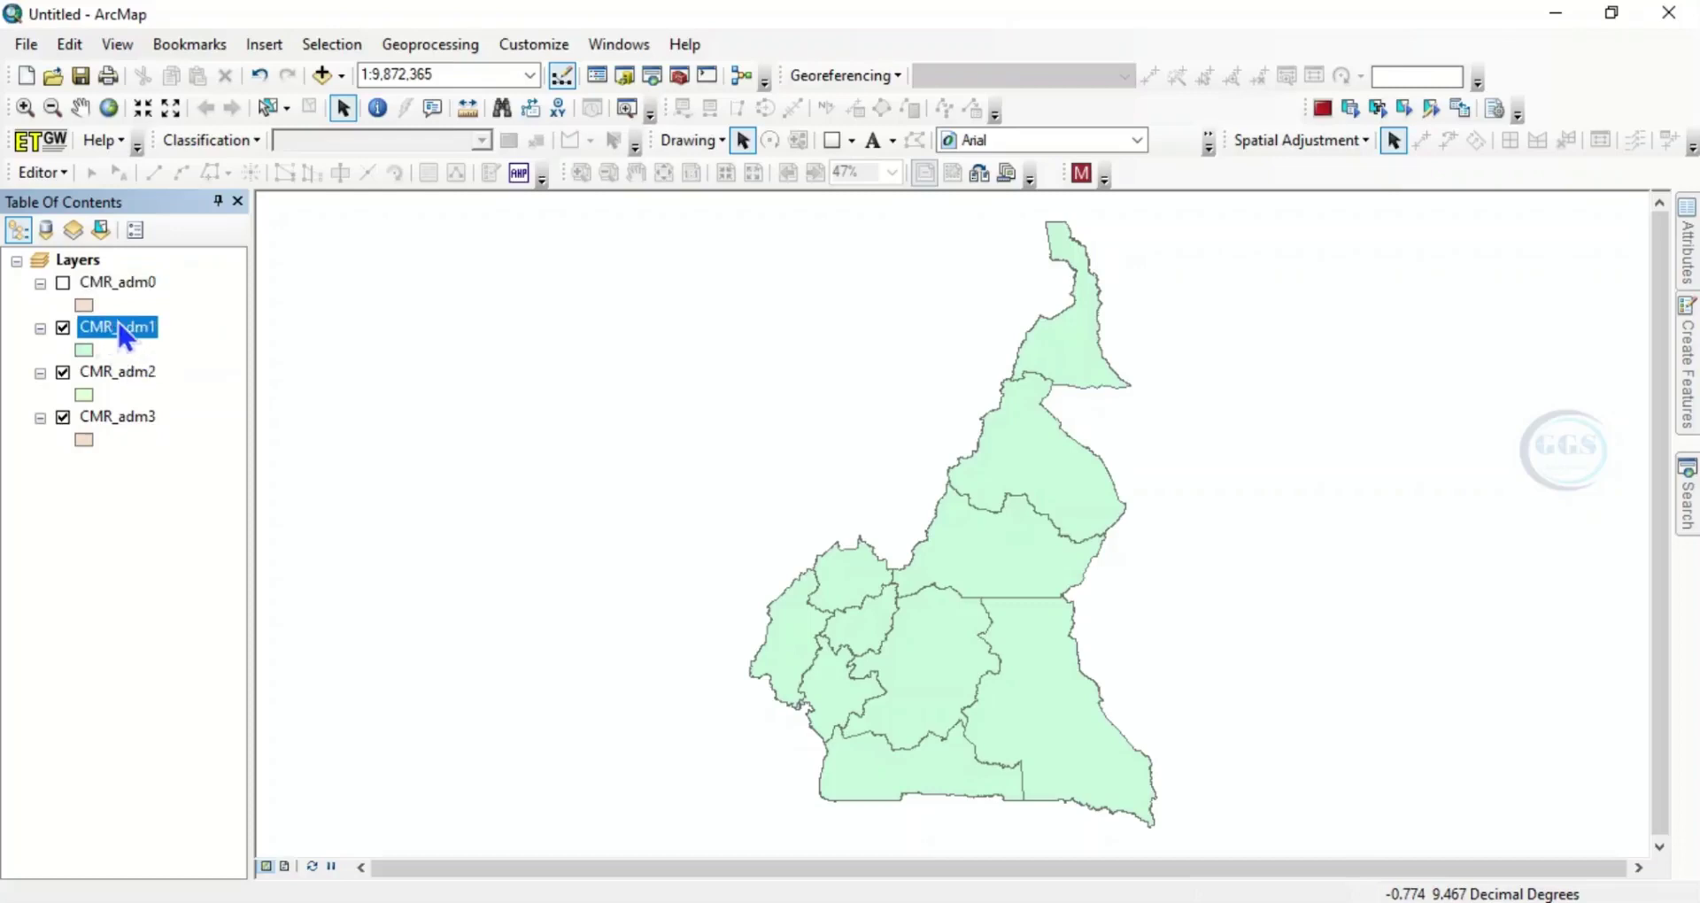
{"action": "right_click", "coordinate": [122, 329]}
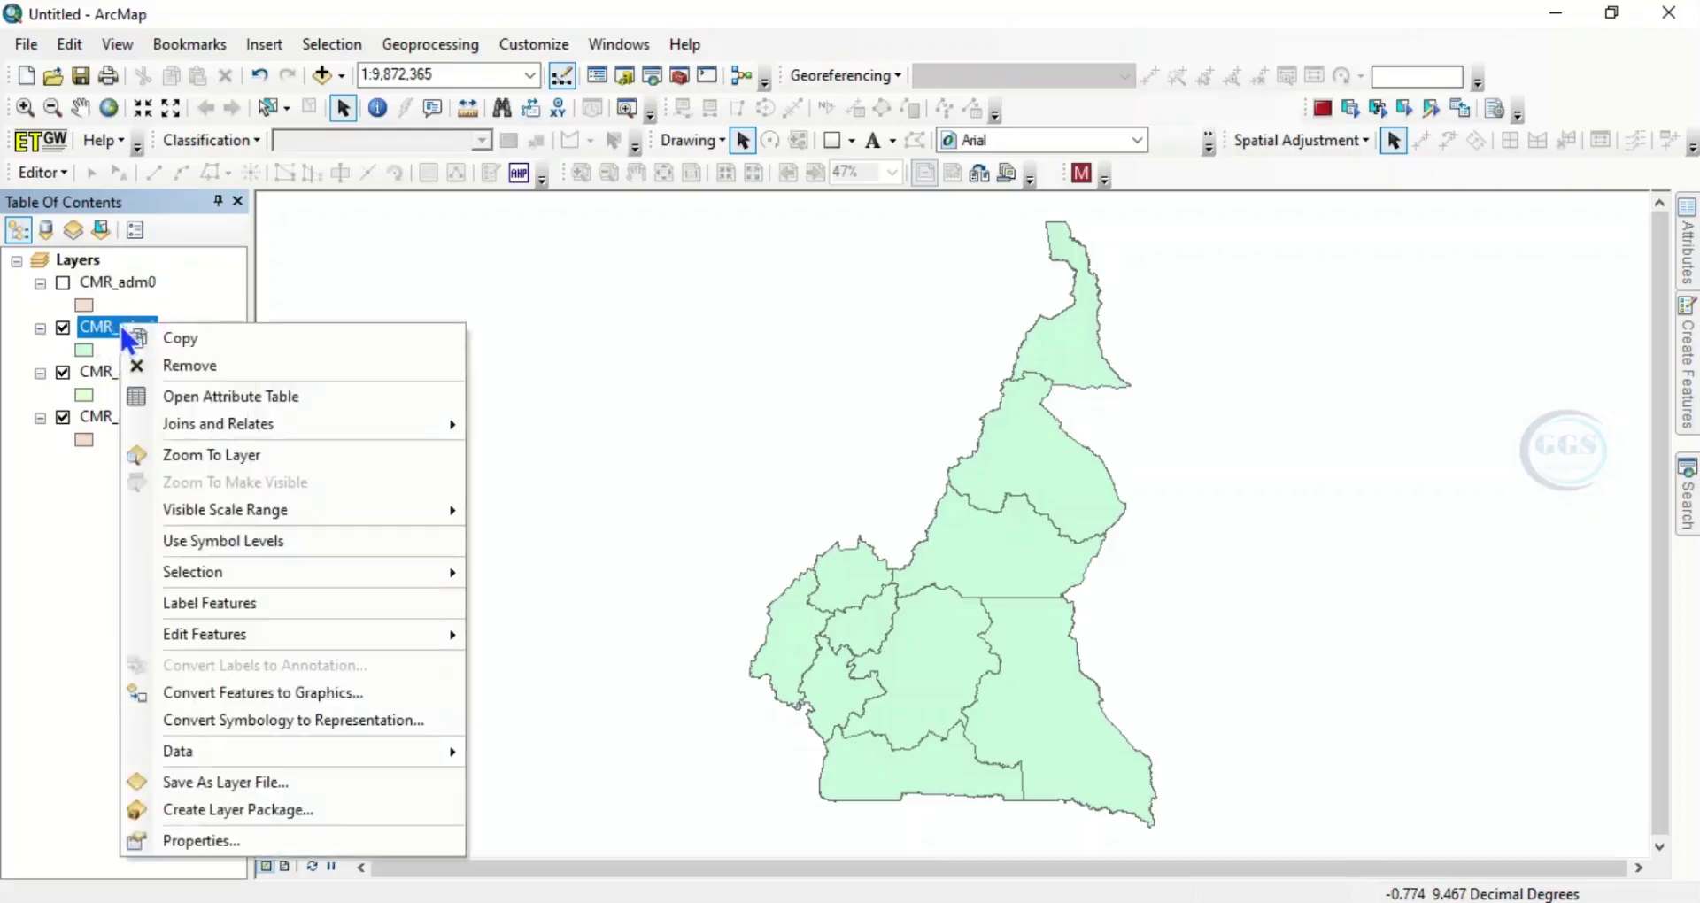
{"action": "left_click", "coordinate": [224, 408]}
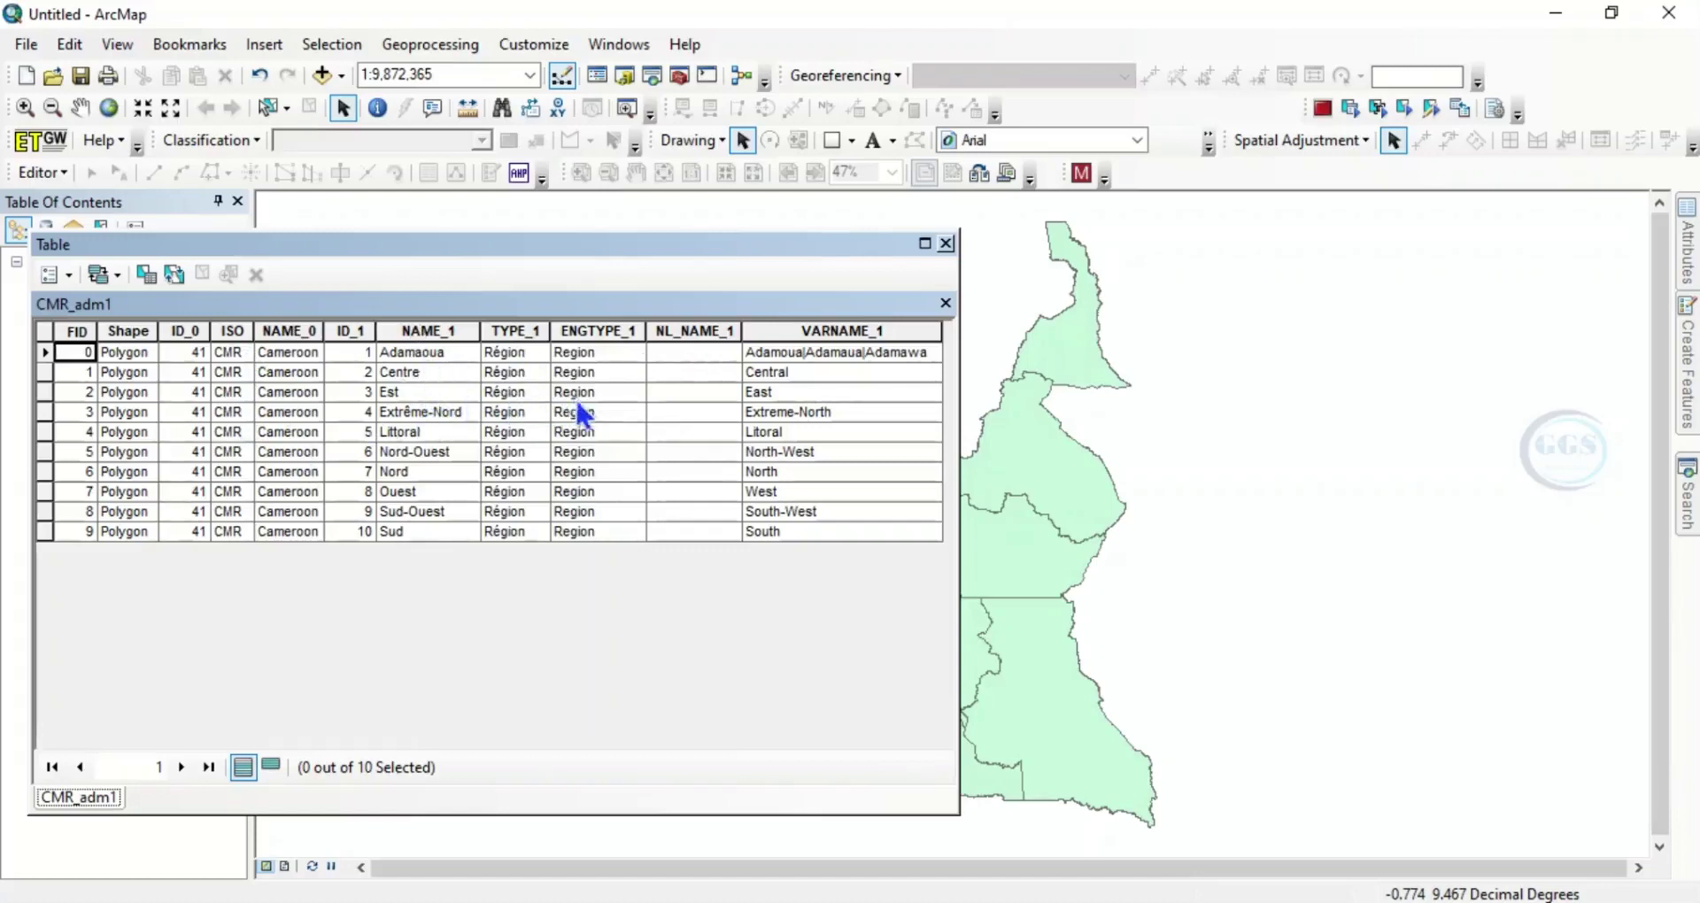
{"action": "left_click", "coordinate": [945, 245]}
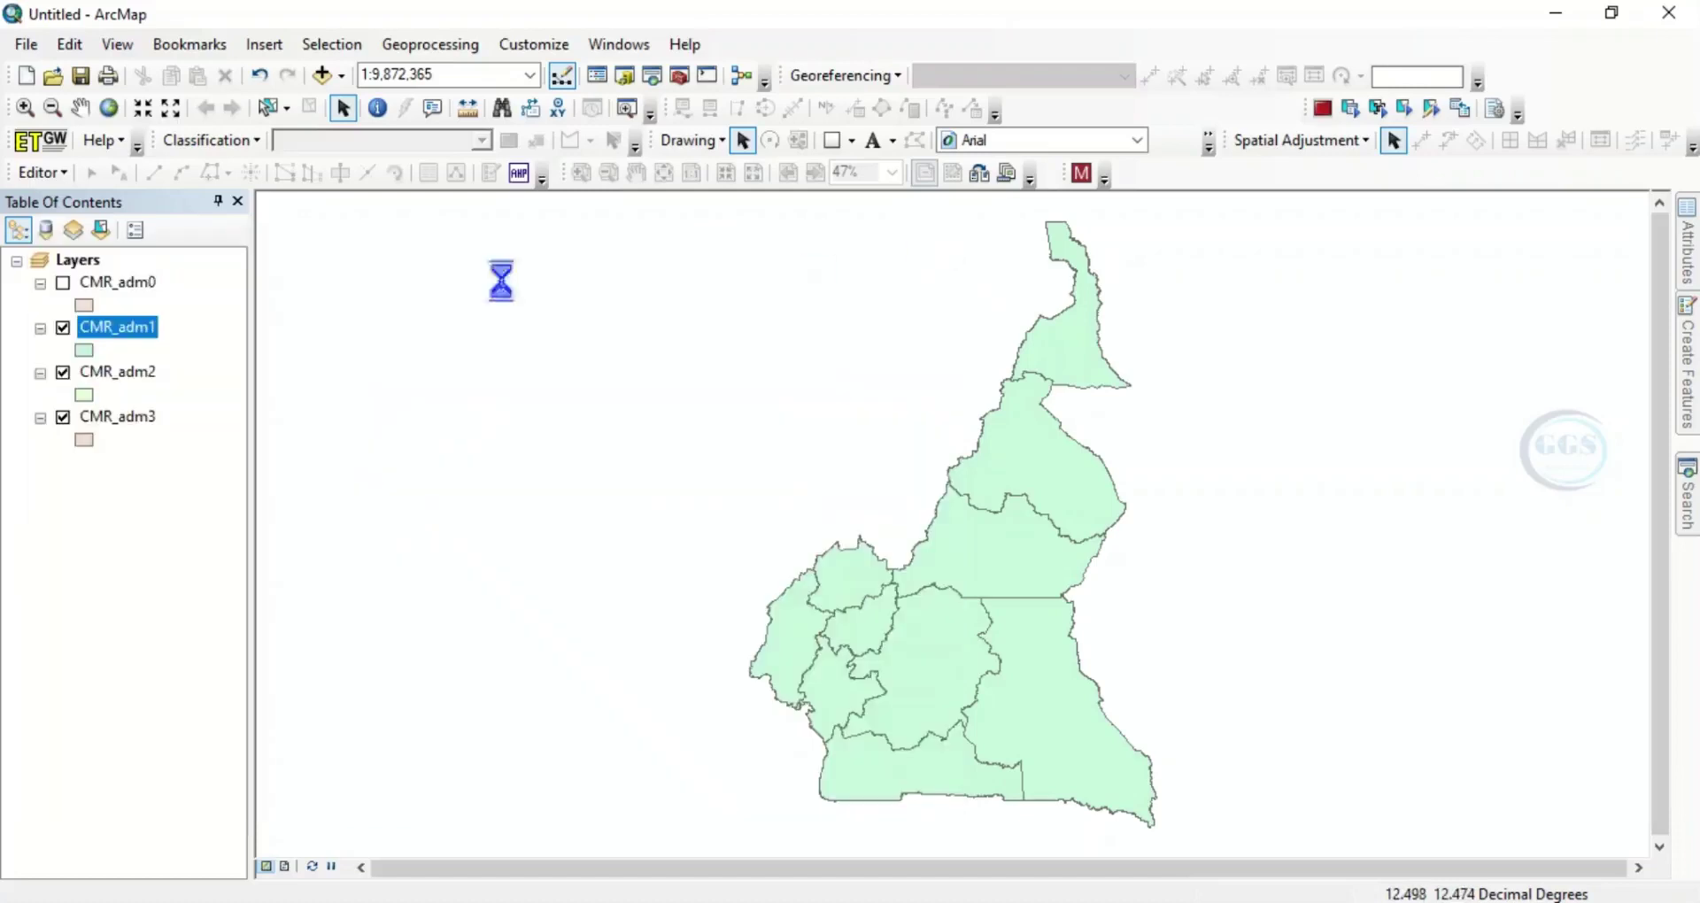
Step: Symbolize CMR_adm1 by unique NAME_1 values, adding all values
{"action": "right_click", "coordinate": [105, 333]}
{"action": "left_click", "coordinate": [182, 850]}
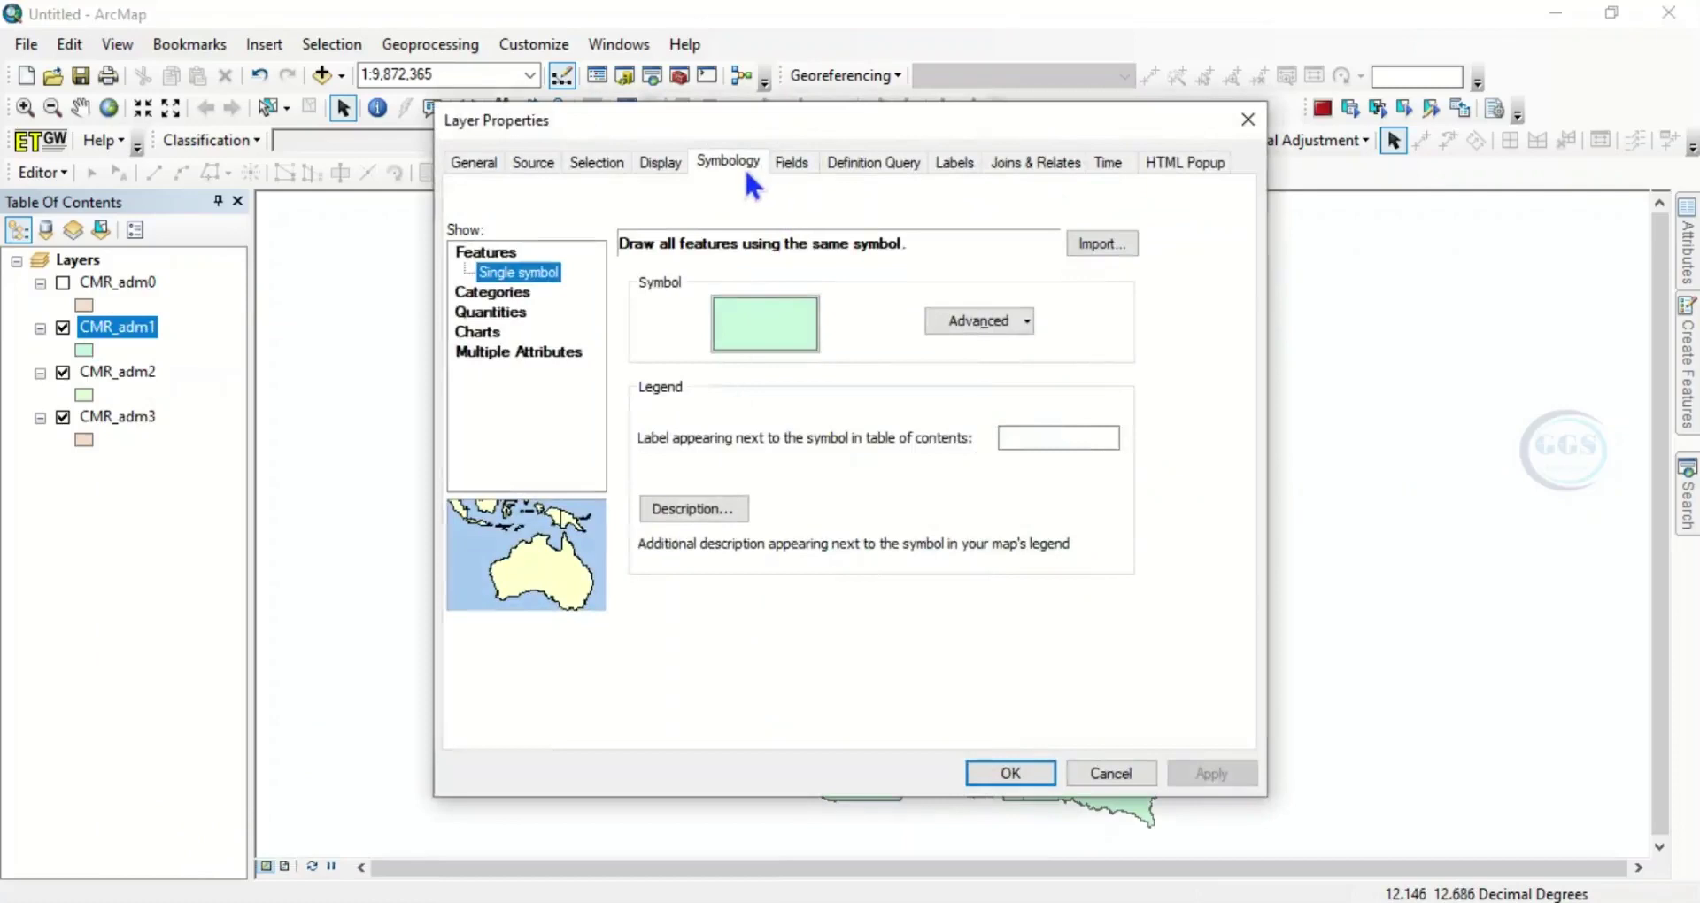
{"action": "left_click", "coordinate": [492, 297]}
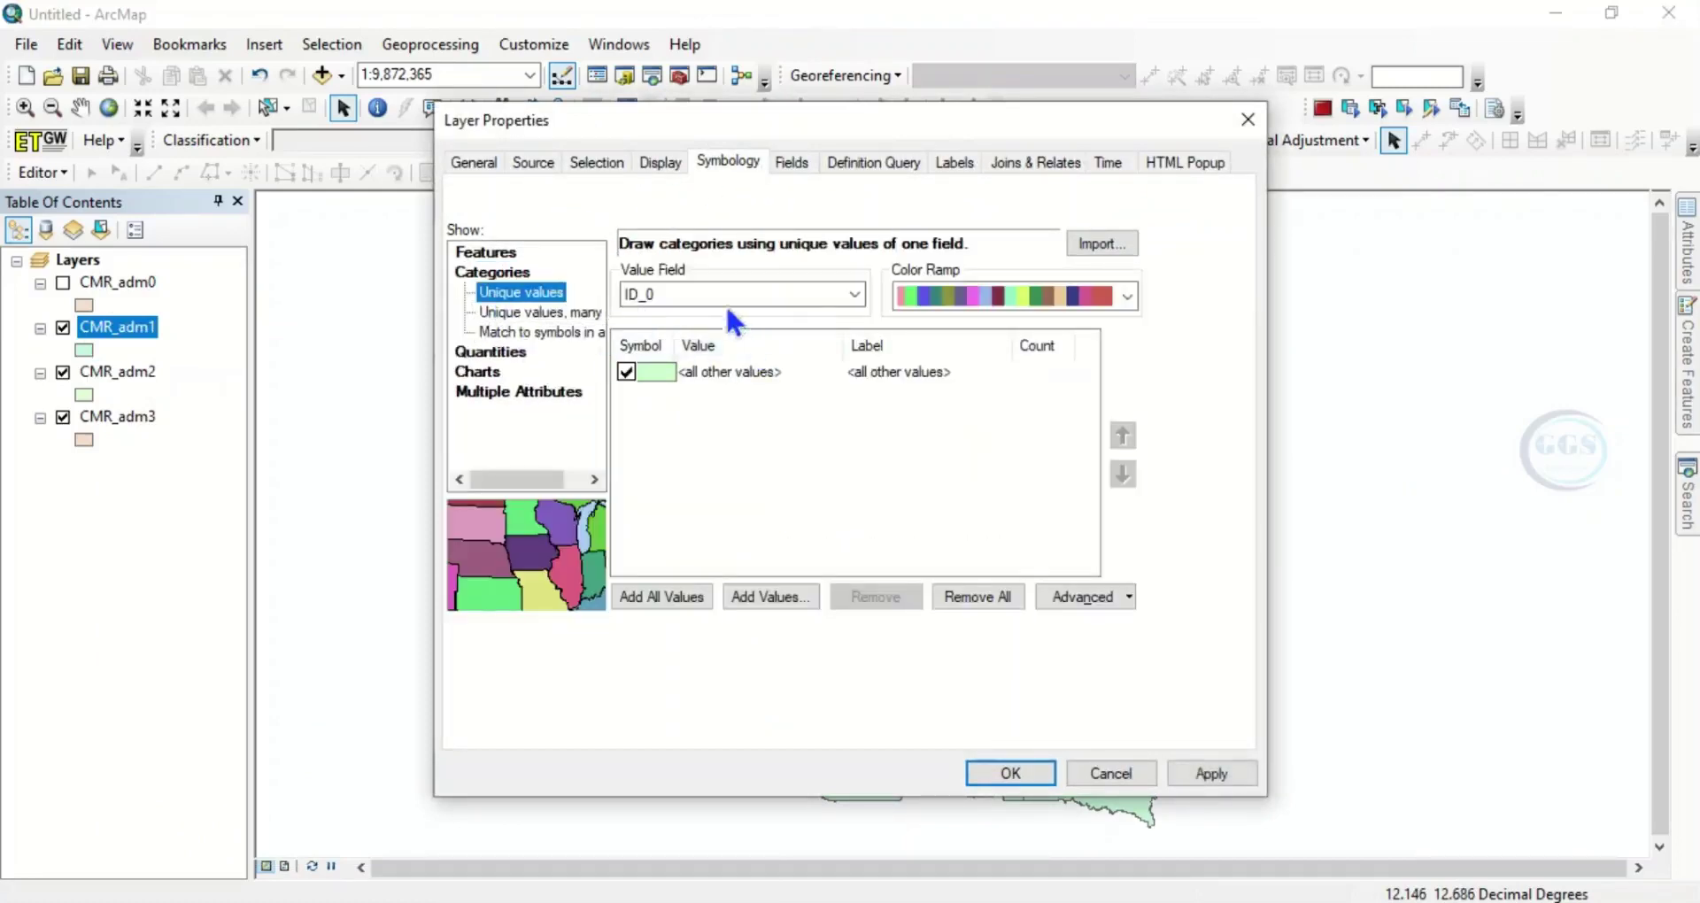
{"action": "left_click", "coordinate": [855, 295]}
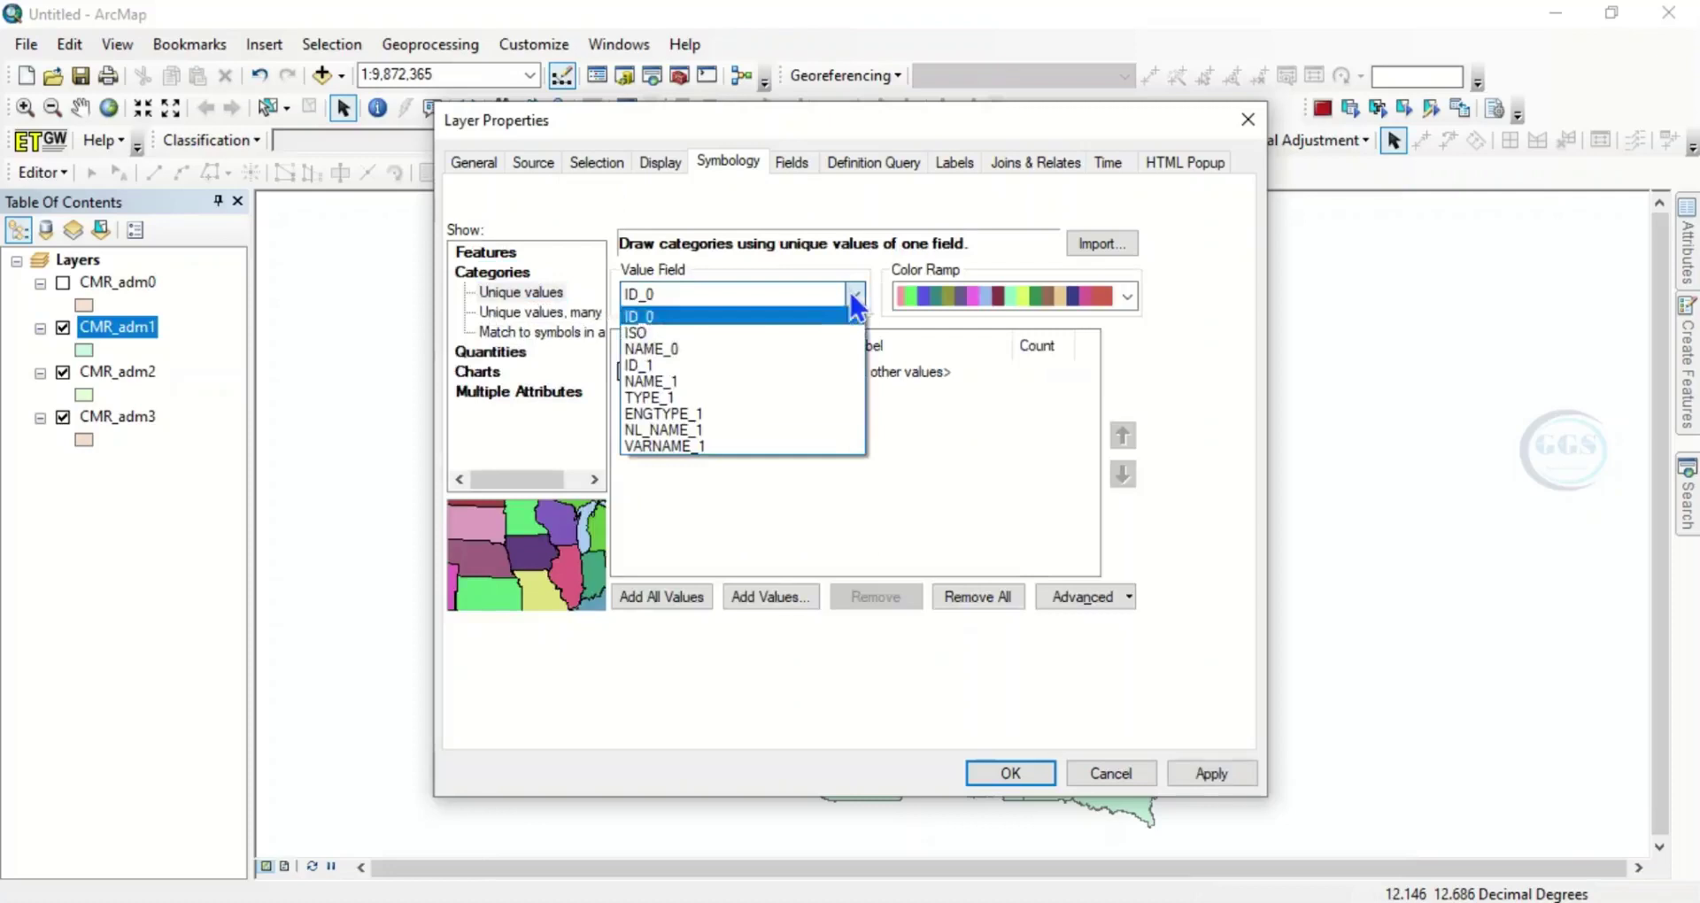
{"action": "left_click", "coordinate": [666, 382]}
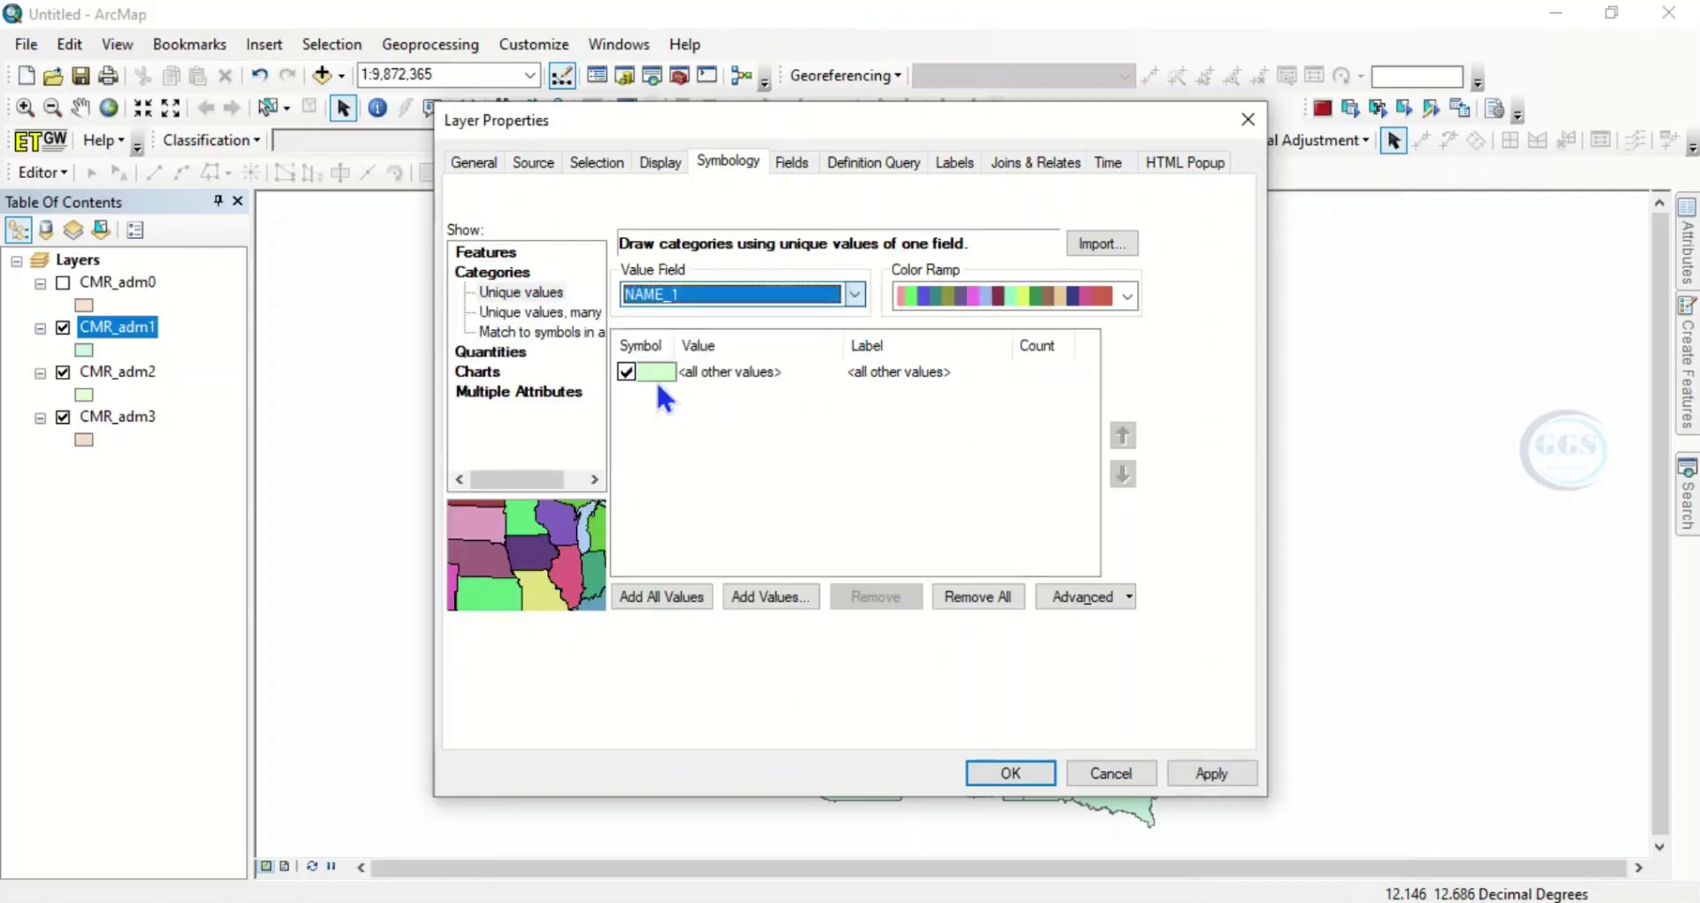
{"action": "left_click", "coordinate": [673, 601]}
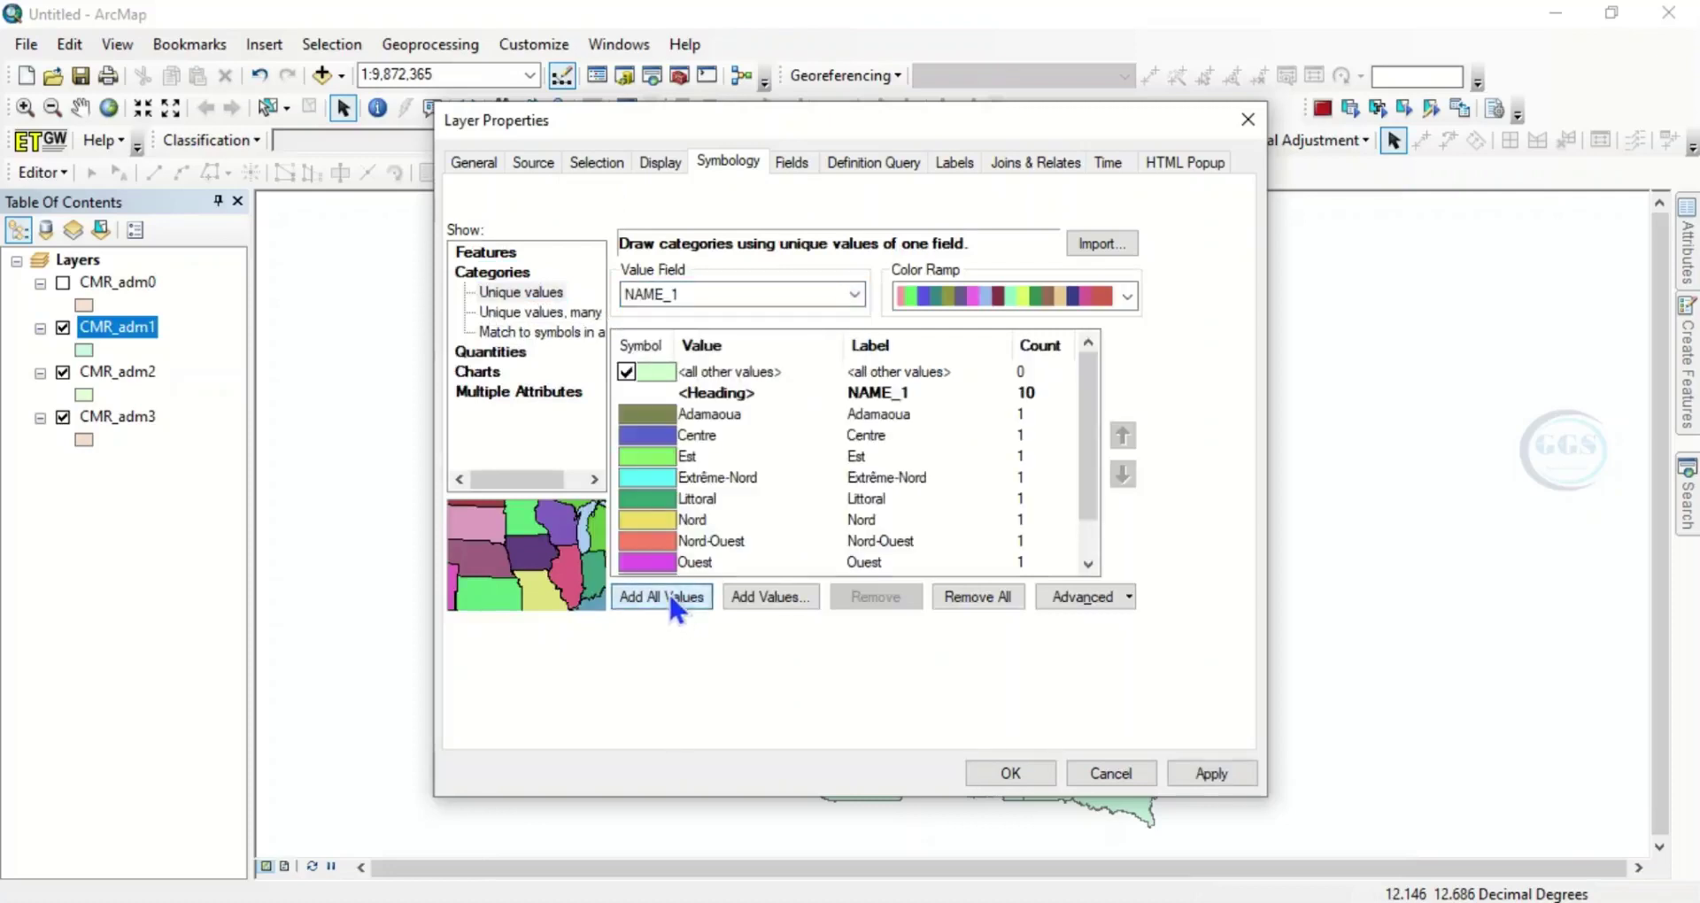
Step: Enable CMR_adm1 labels using the NAME_1 field and apply the changes
{"action": "left_click", "coordinate": [957, 165]}
{"action": "left_click", "coordinate": [468, 196]}
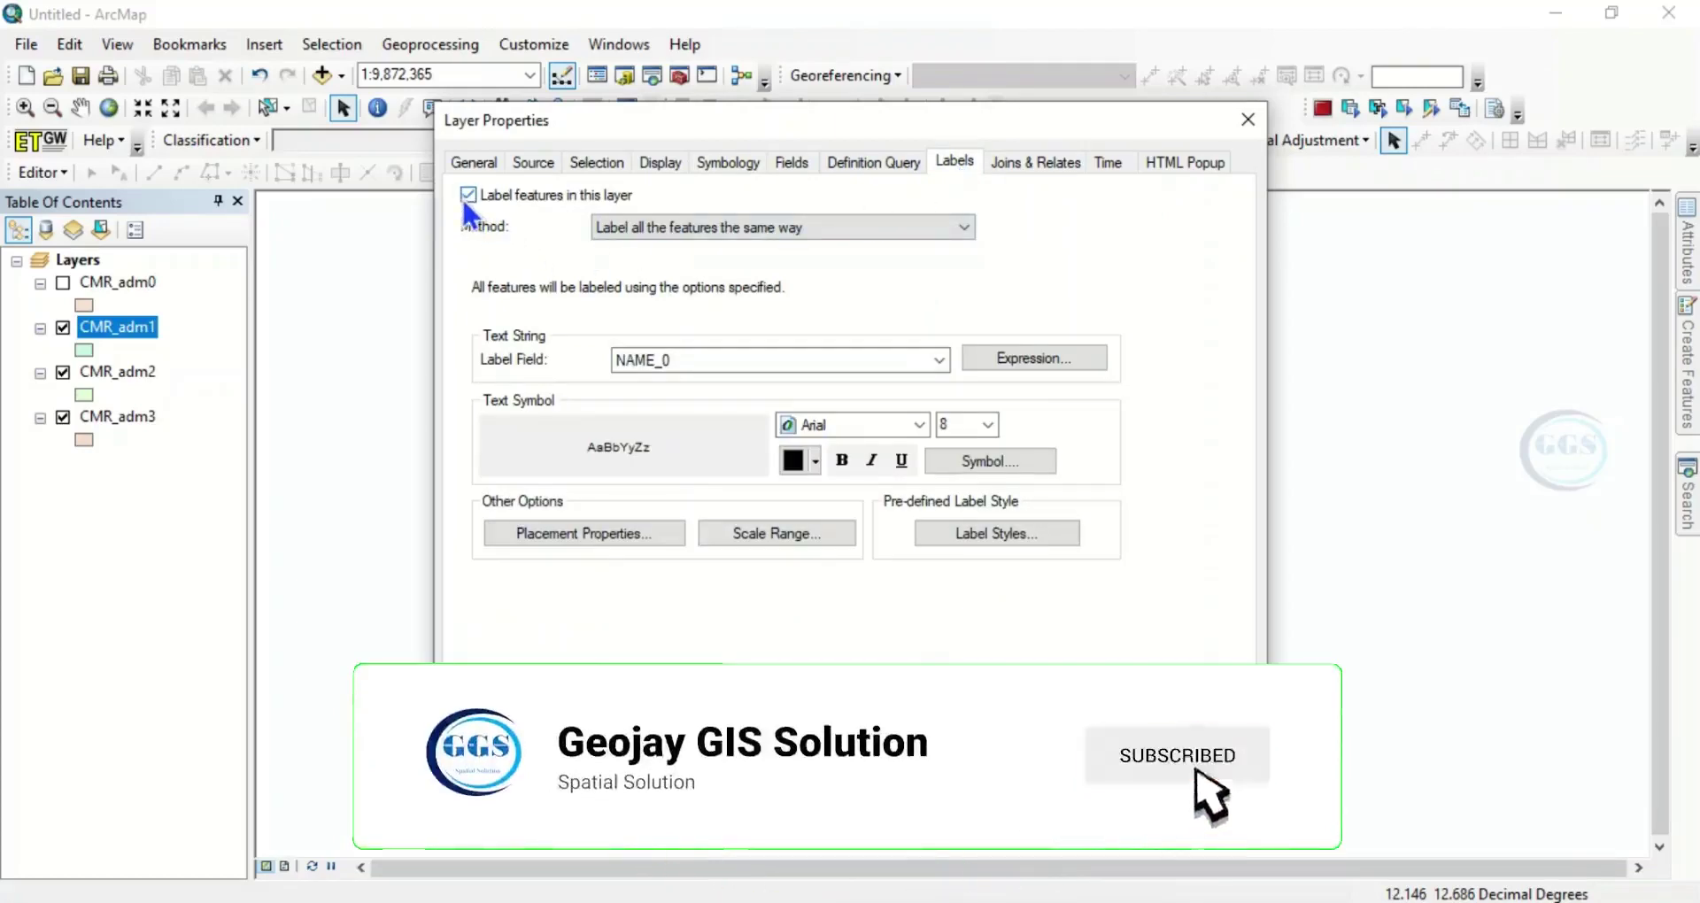
{"action": "left_click", "coordinate": [939, 359]}
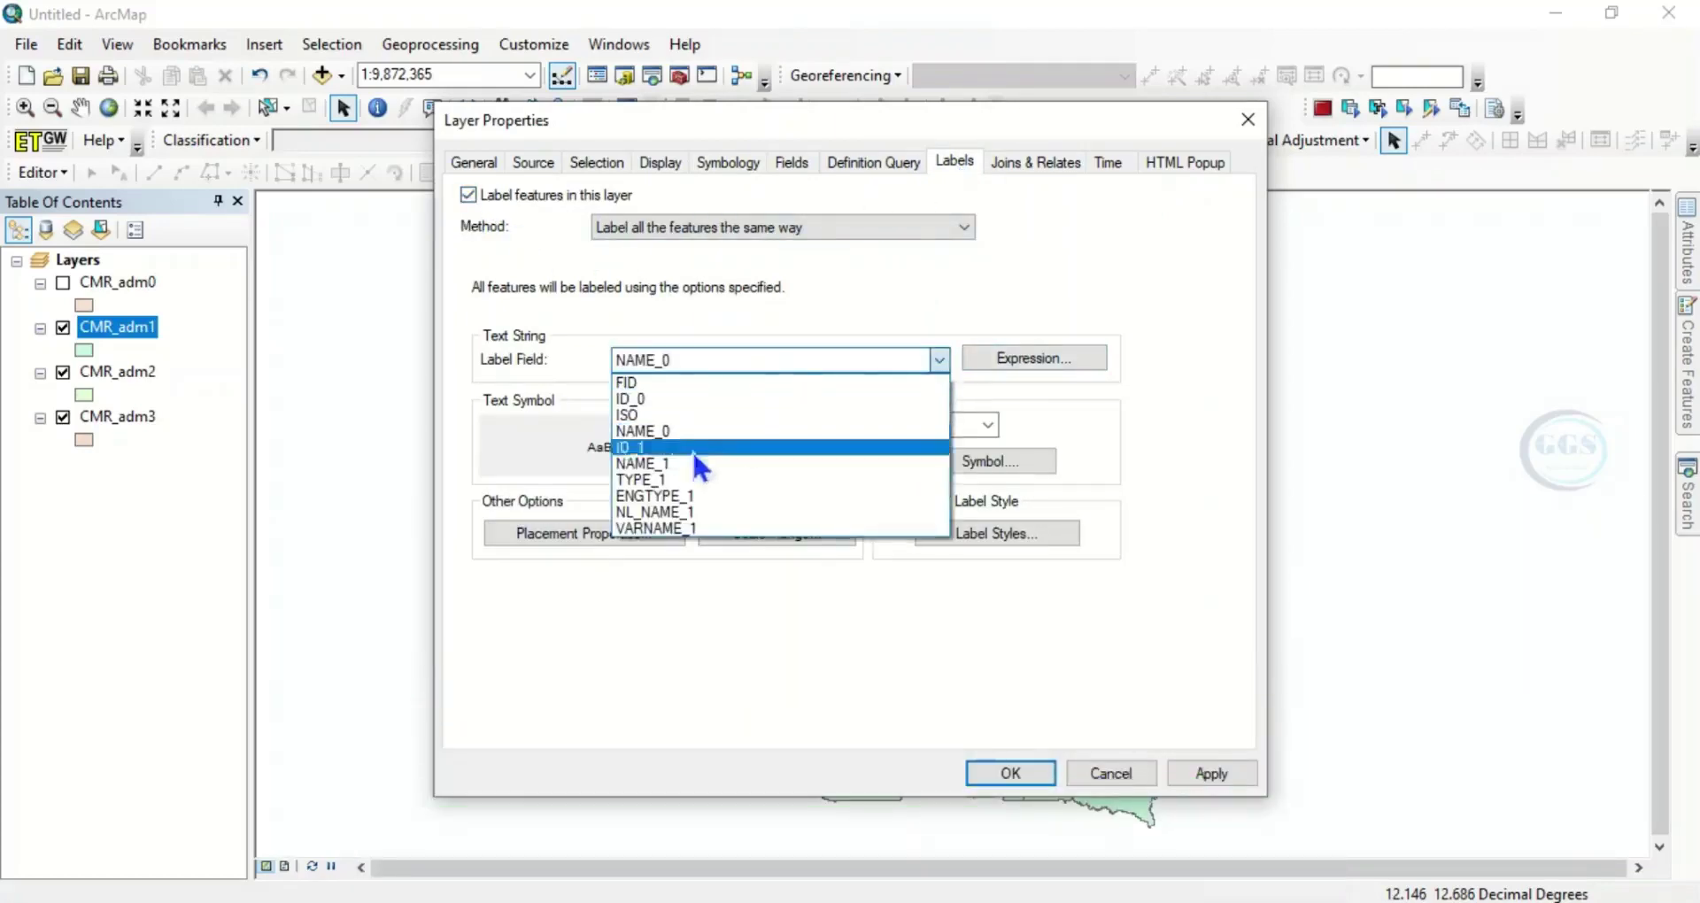
{"action": "left_click", "coordinate": [660, 463]}
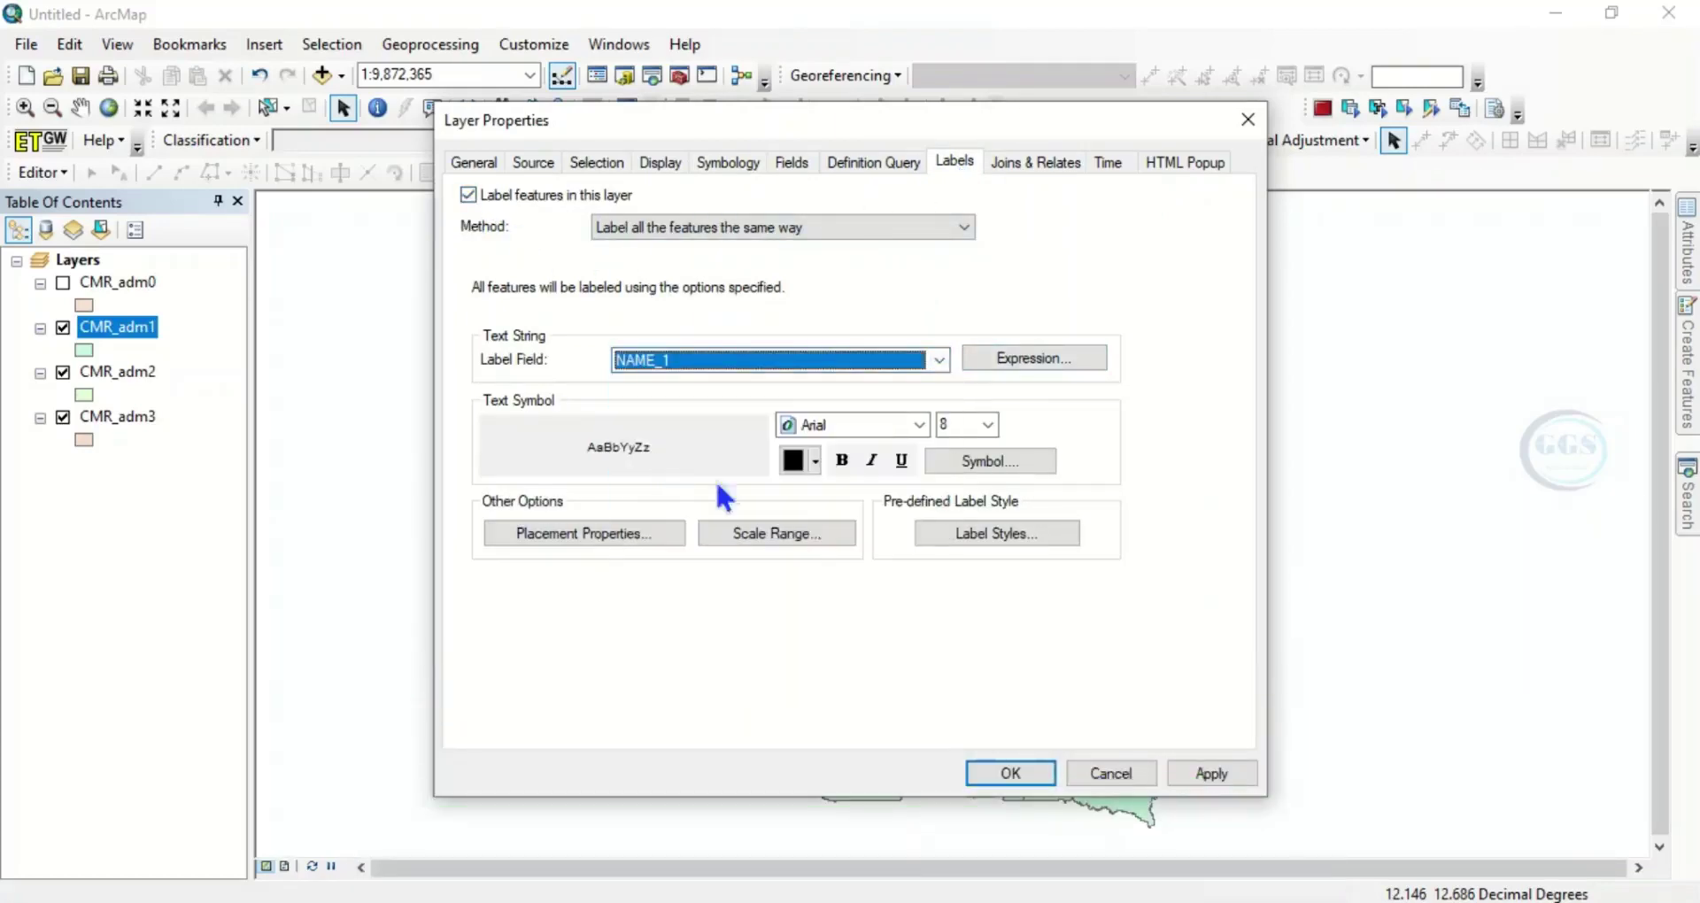
{"action": "left_click", "coordinate": [1011, 774]}
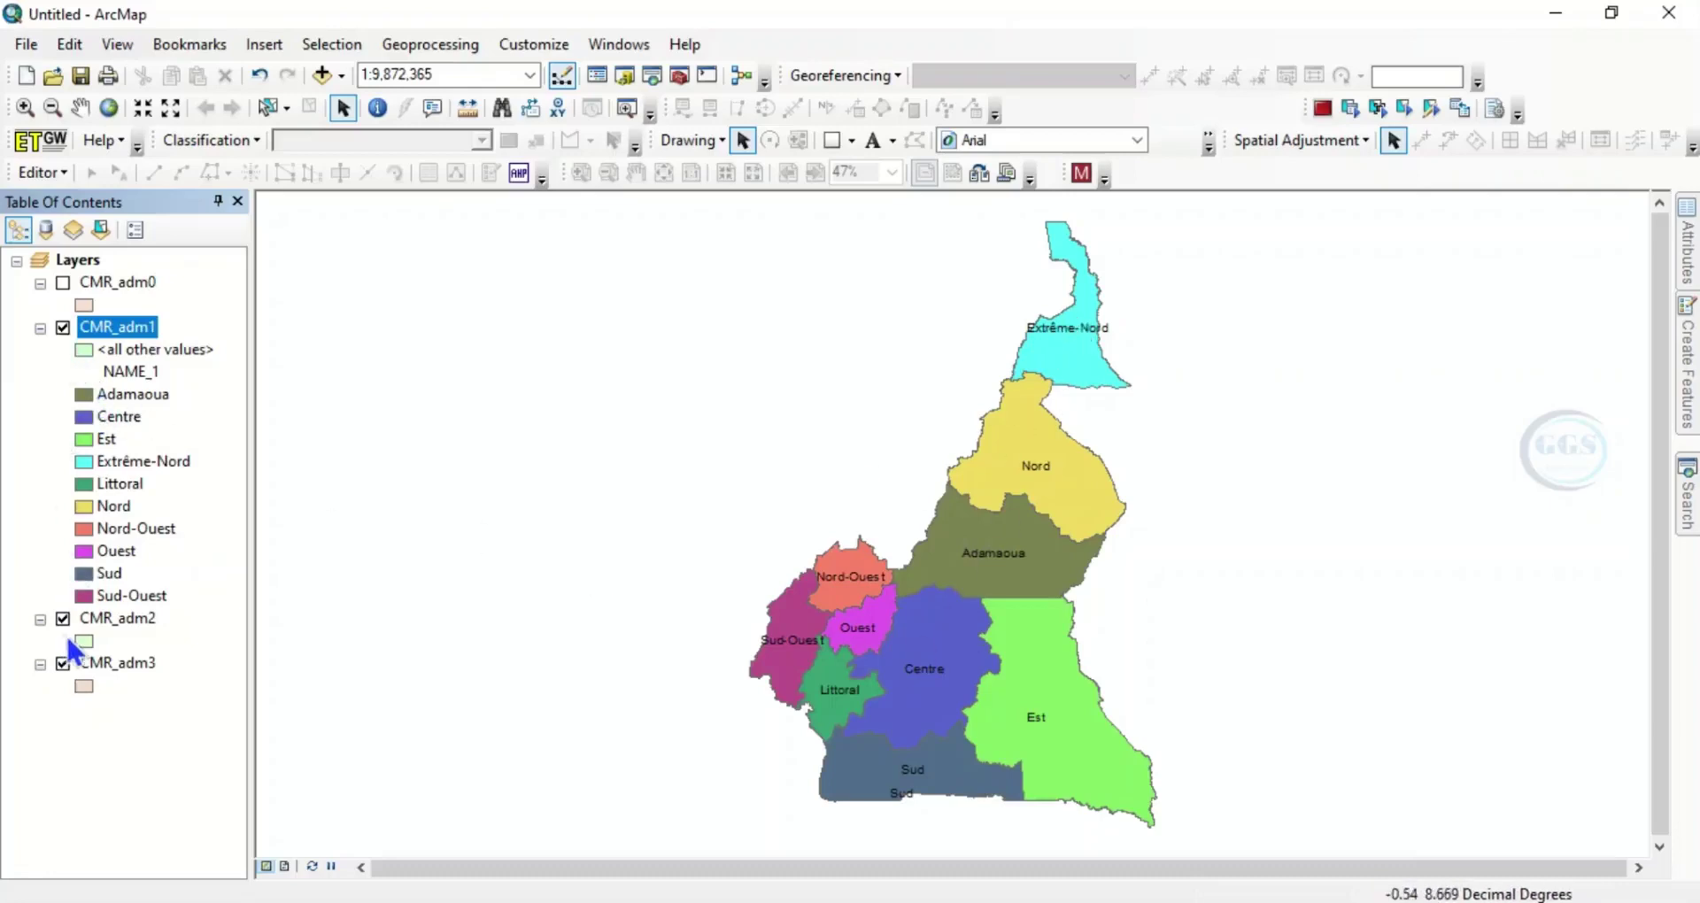
Step: Hide the CMR_adm1 and CMR_adm2 layers, then switch to Chrome
{"action": "left_click", "coordinate": [63, 329]}
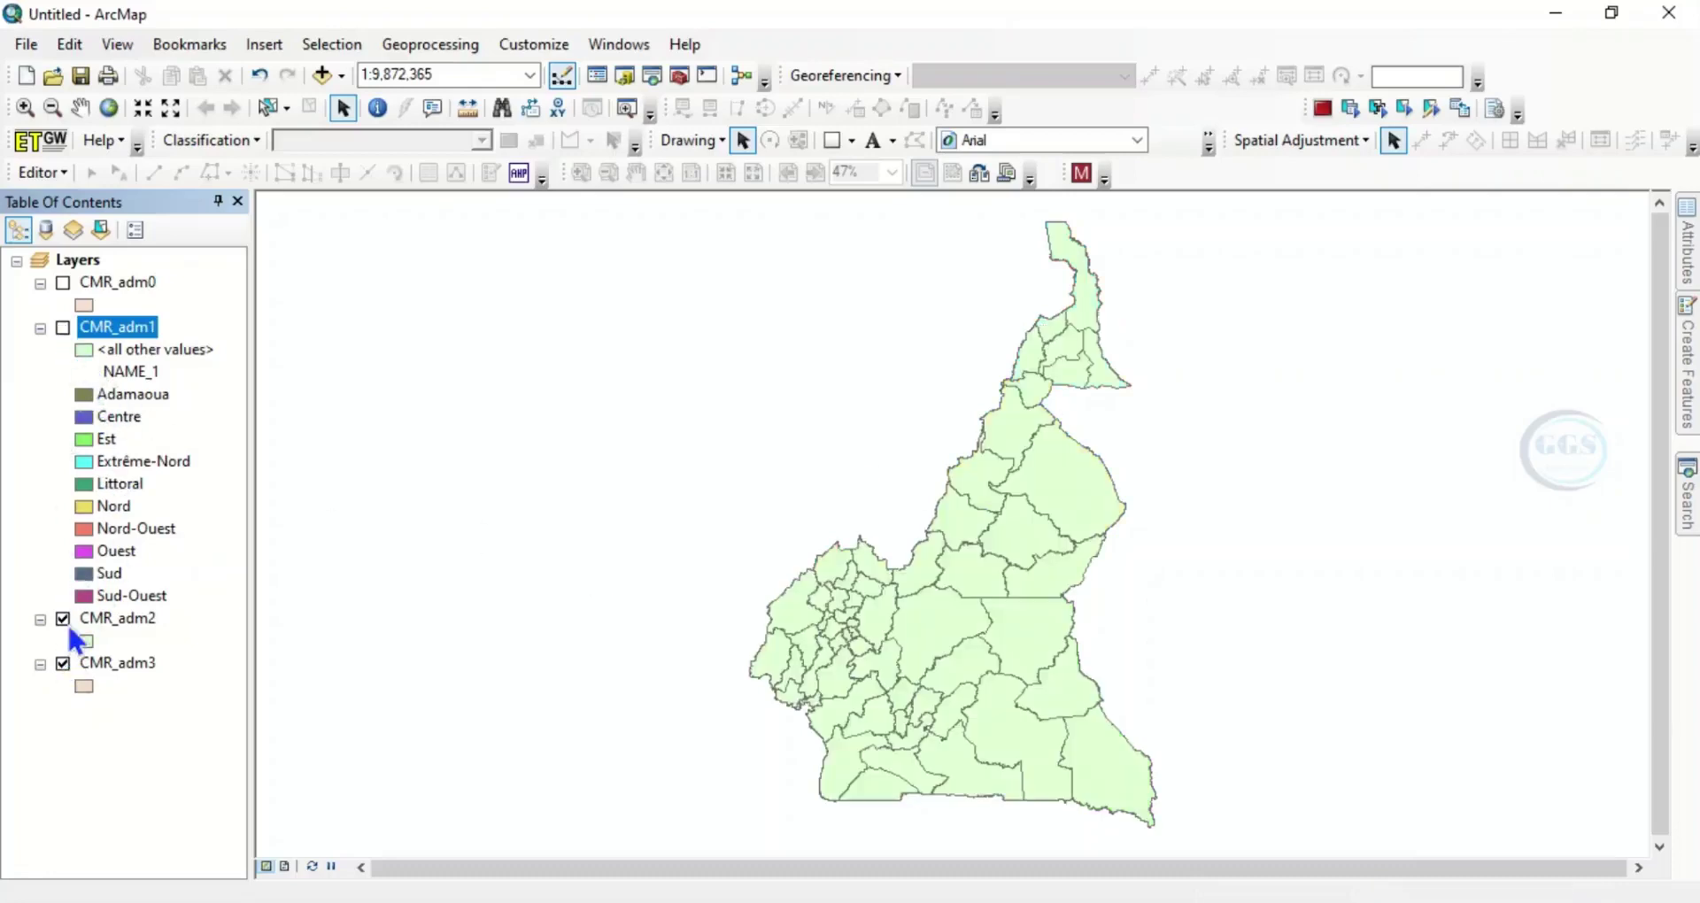
{"action": "left_click", "coordinate": [63, 618]}
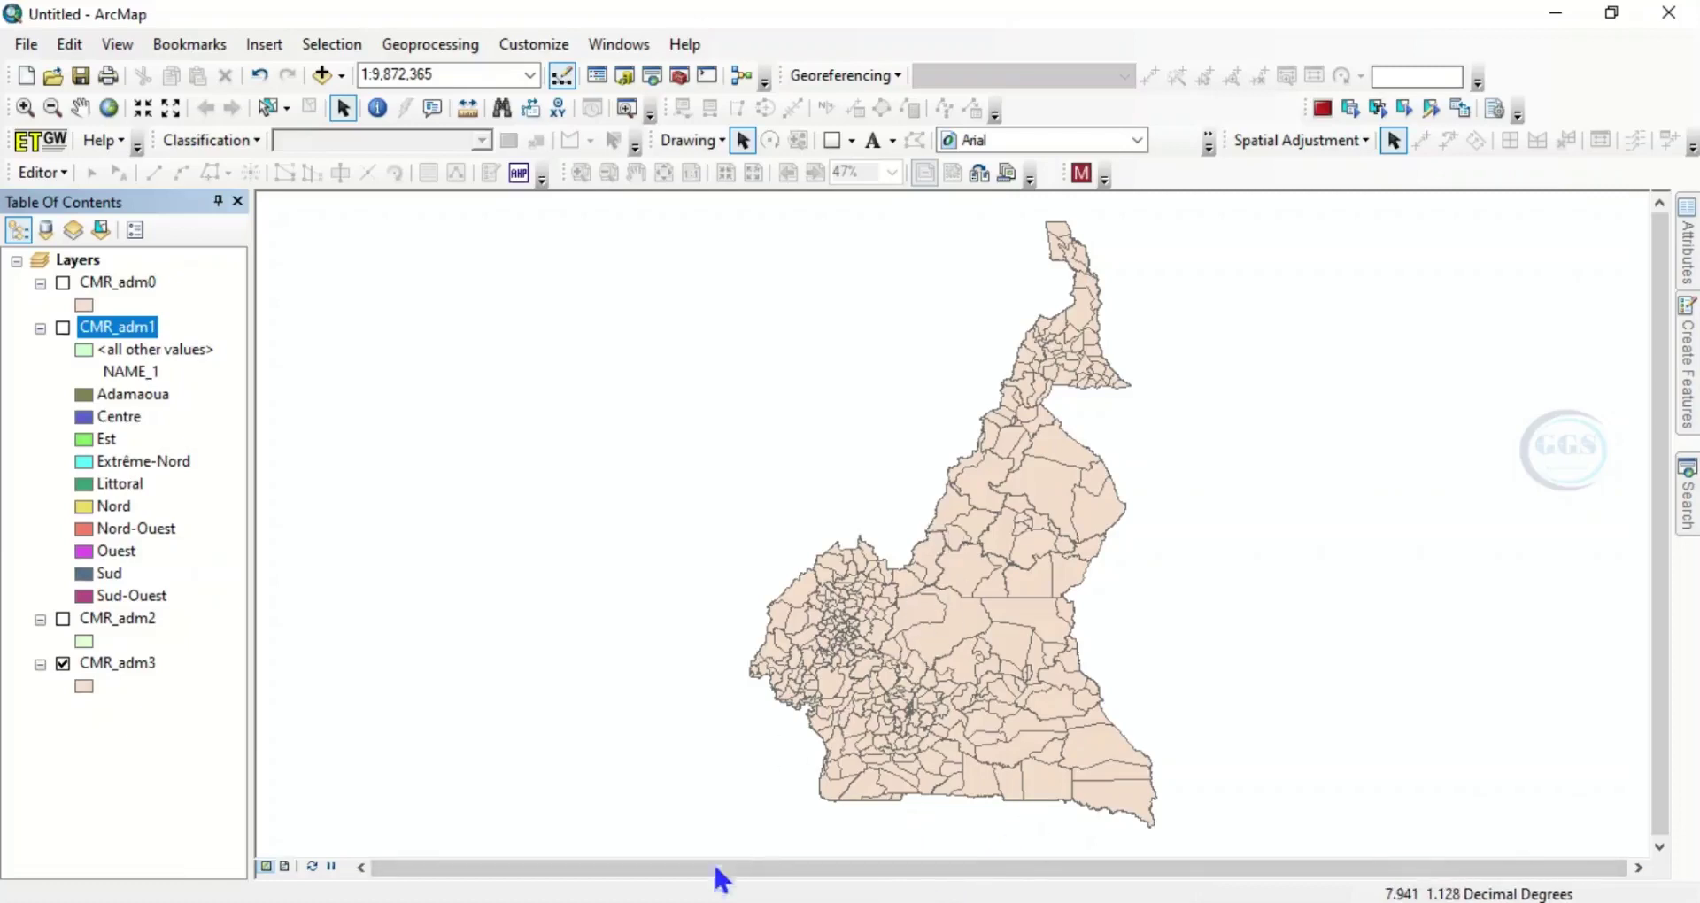
{"action": "key", "text": "alt+Tab"}
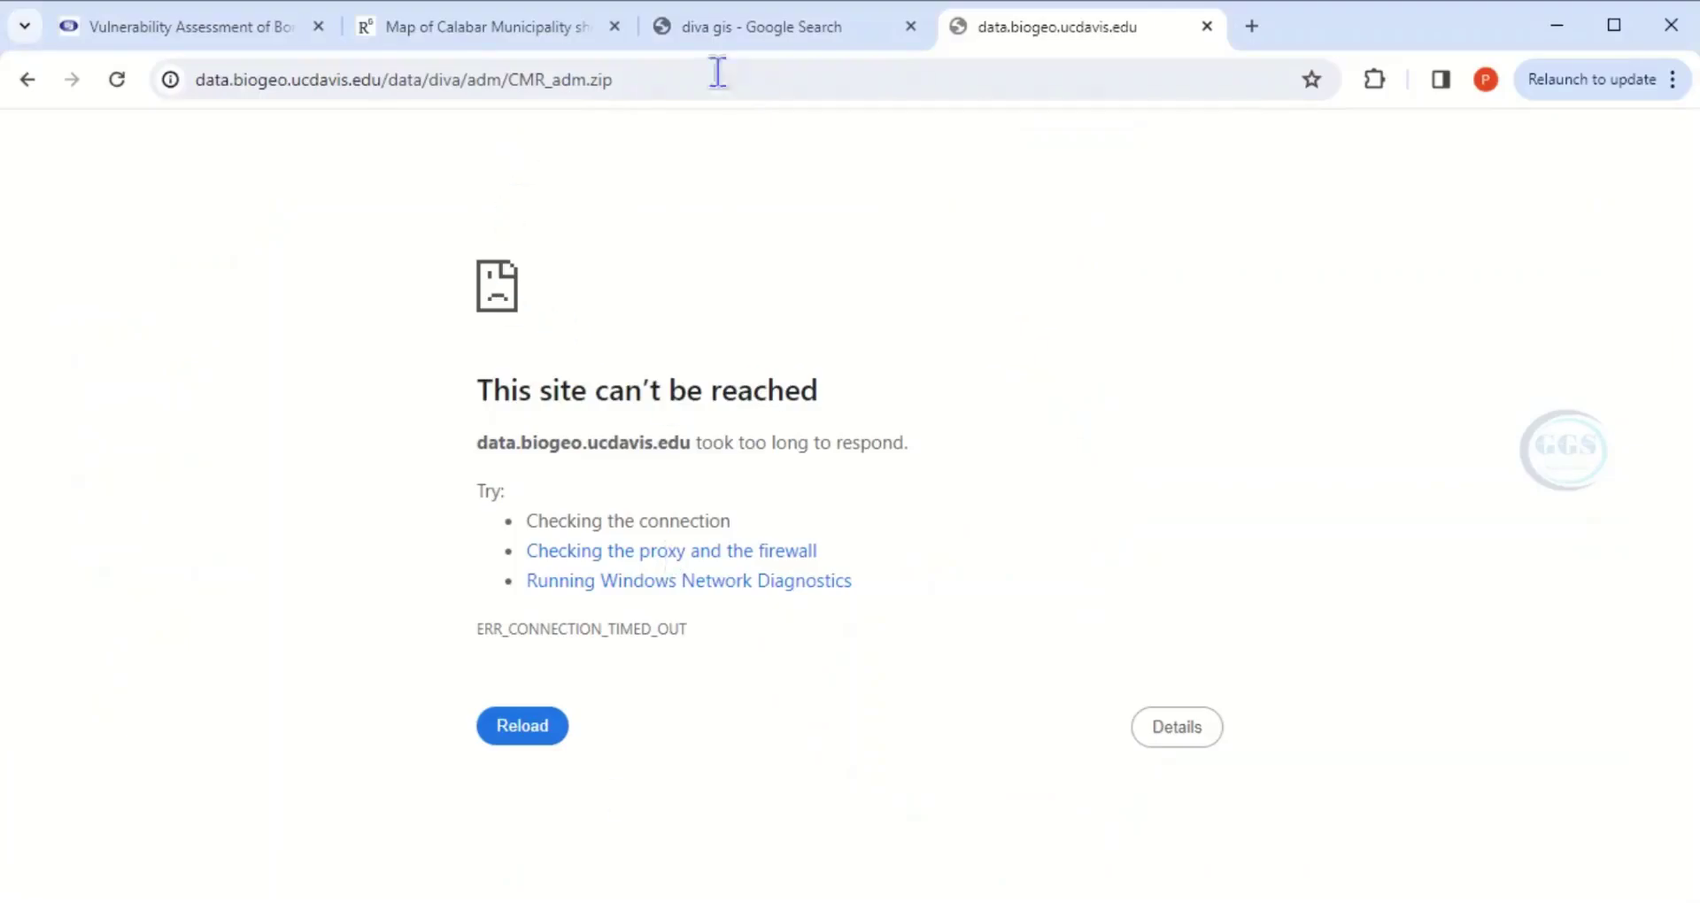
Step: Return to the download-by-country form and request Cameroon's Roads data
{"action": "left_click", "coordinate": [770, 24]}
{"action": "left_click", "coordinate": [1103, 40]}
{"action": "left_click", "coordinate": [27, 79]}
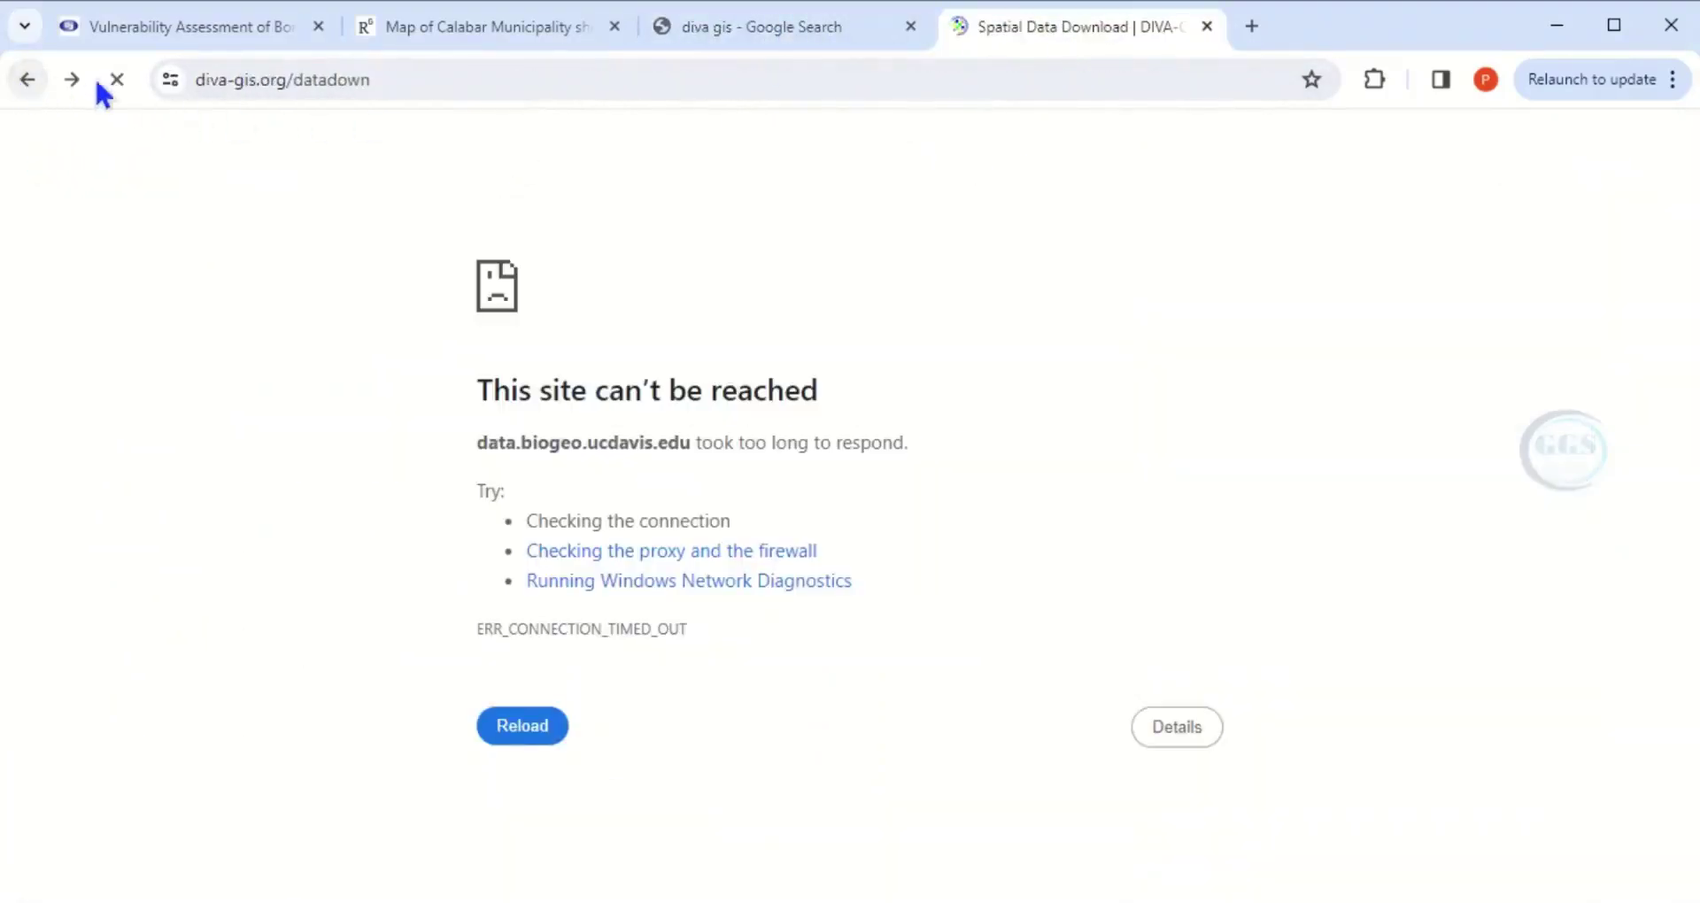
{"action": "left_click", "coordinate": [28, 80]}
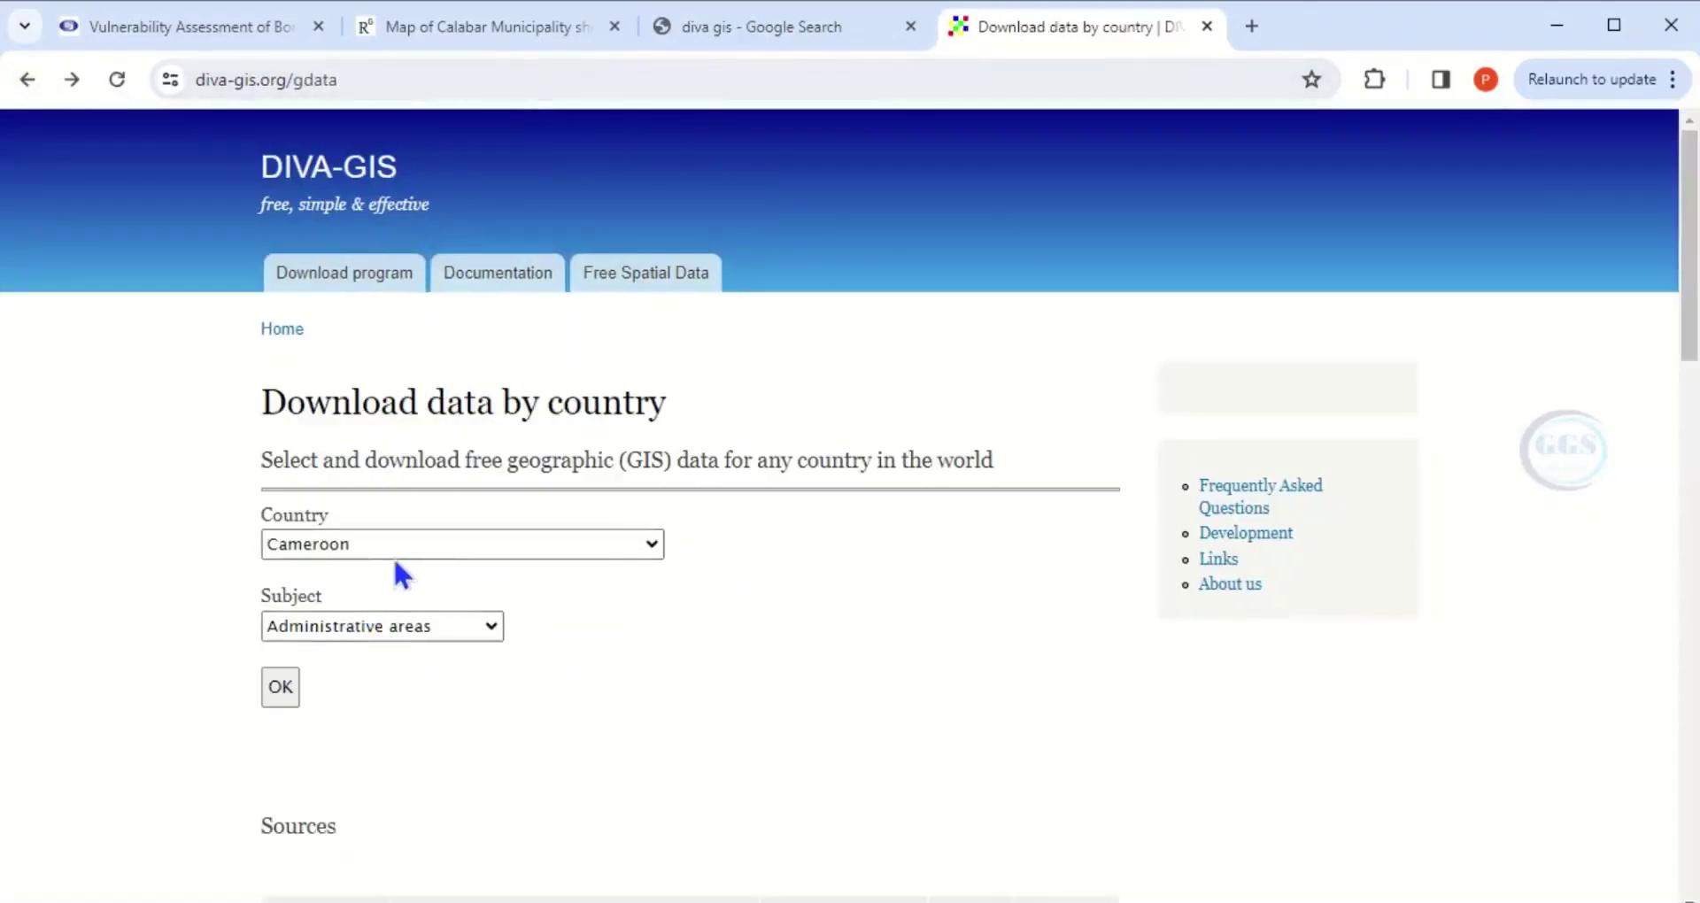
{"action": "left_click", "coordinate": [491, 627]}
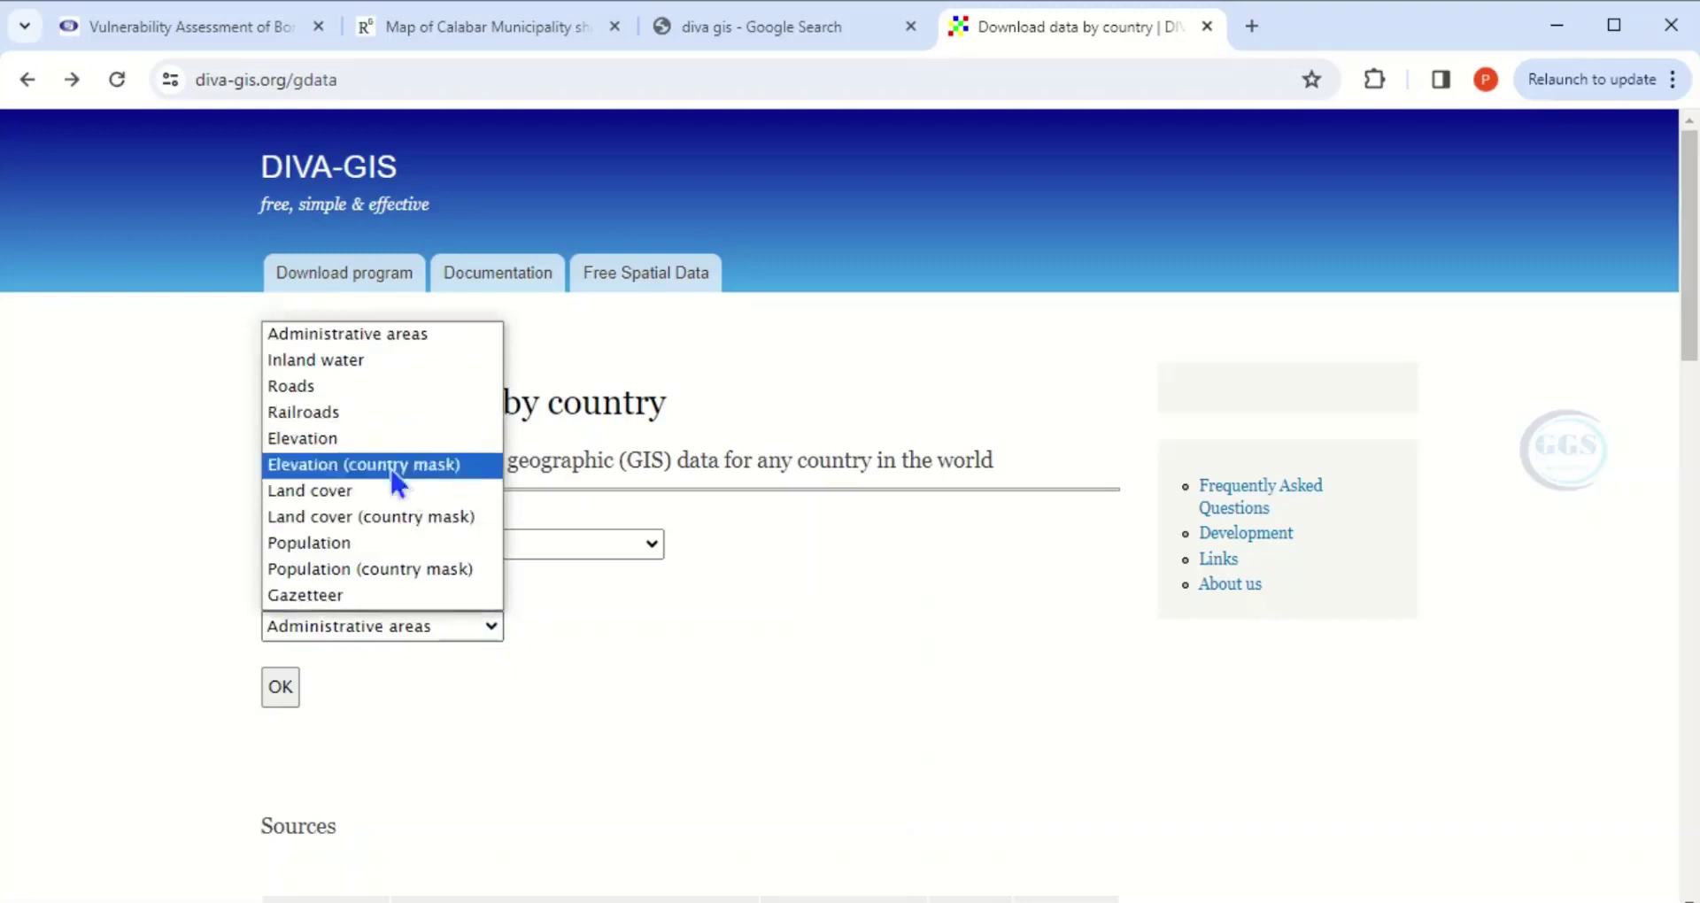
{"action": "left_click", "coordinate": [308, 387]}
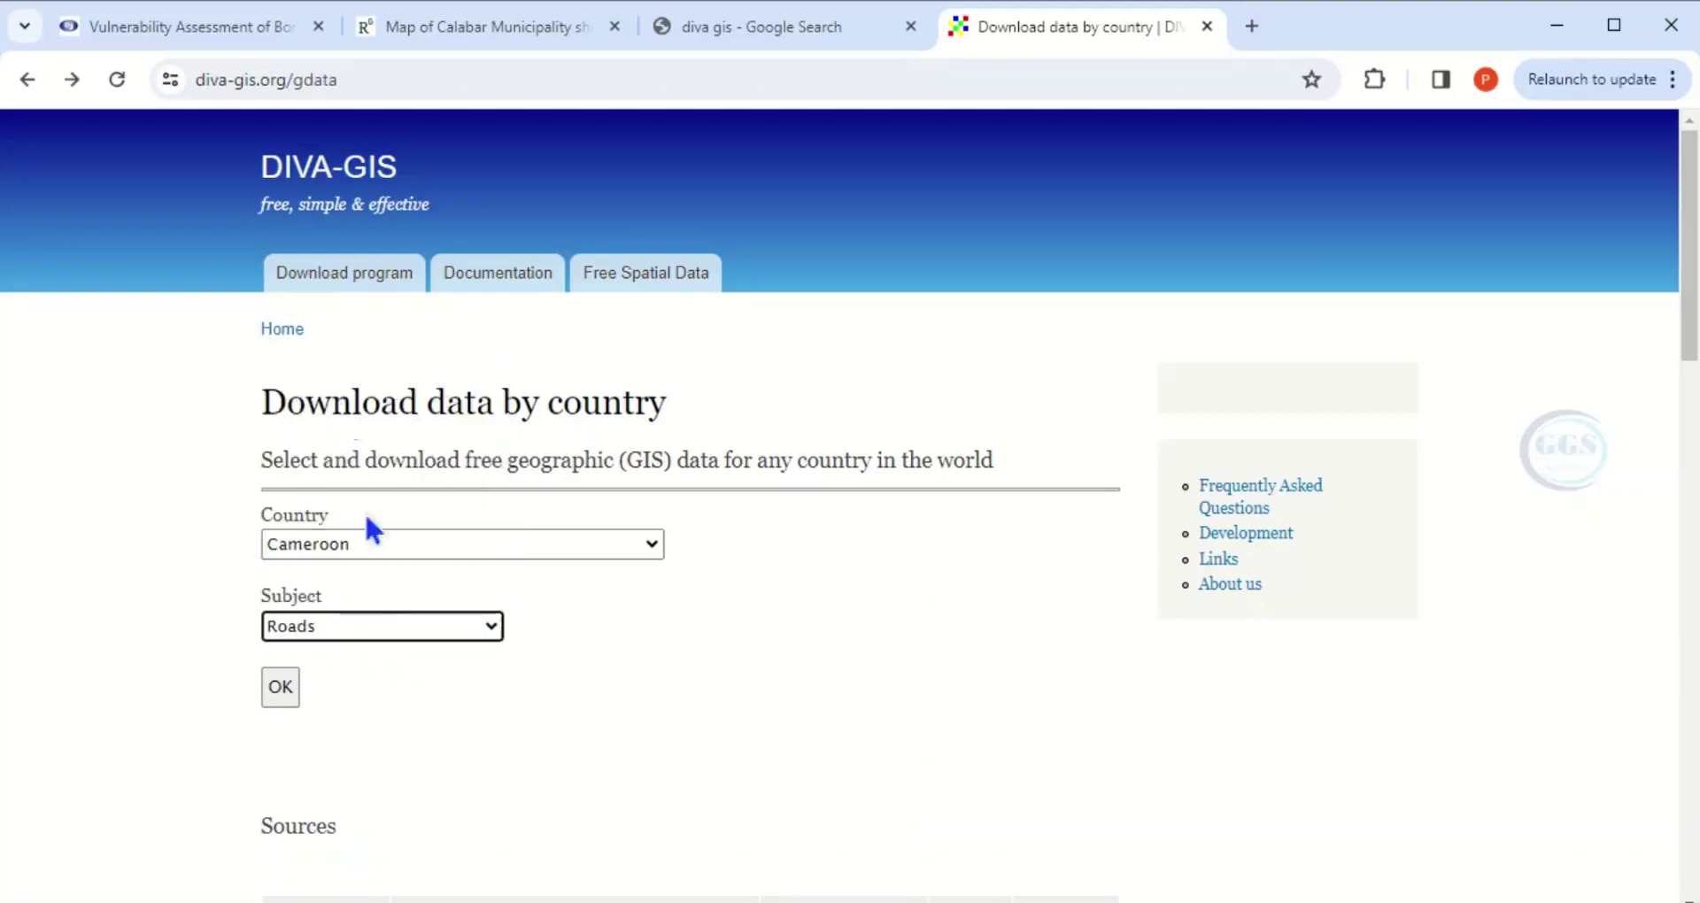
{"action": "left_click", "coordinate": [280, 686]}
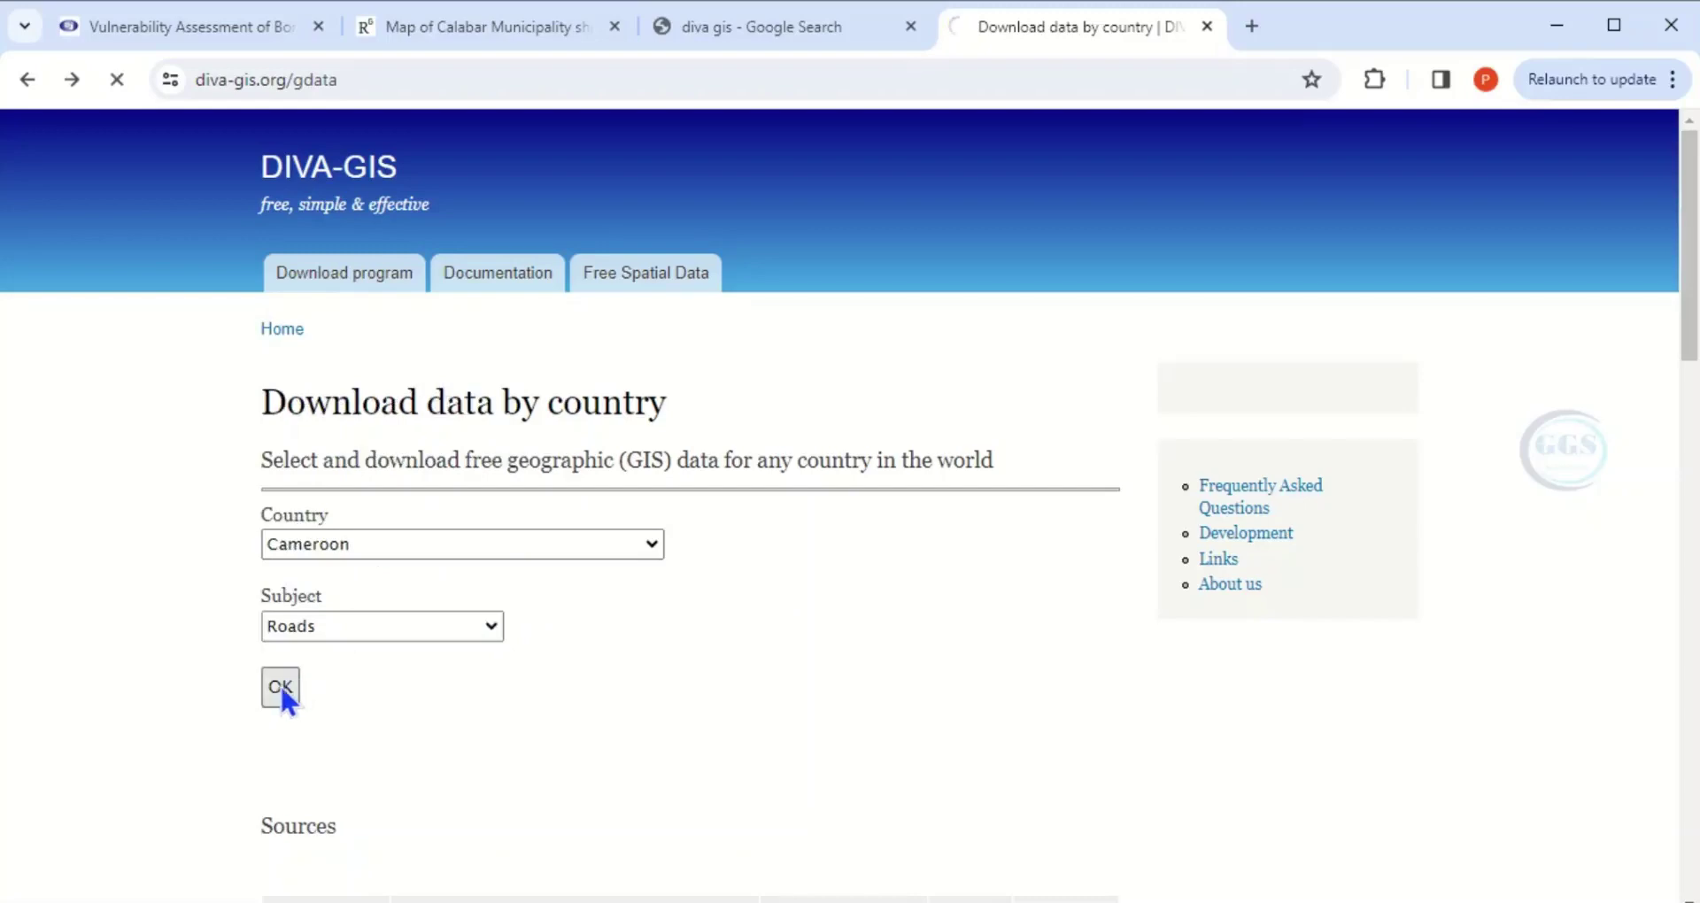